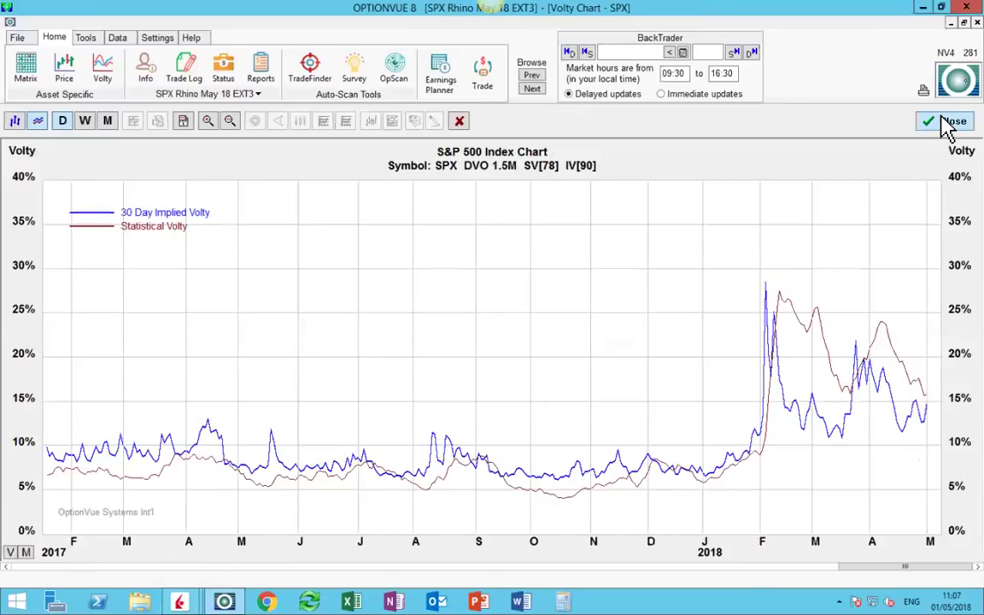
Step: Leave the volatility chart and examine the May 18 EXT3 position's profit/loss graph over a lower index price range
left_click(947, 126)
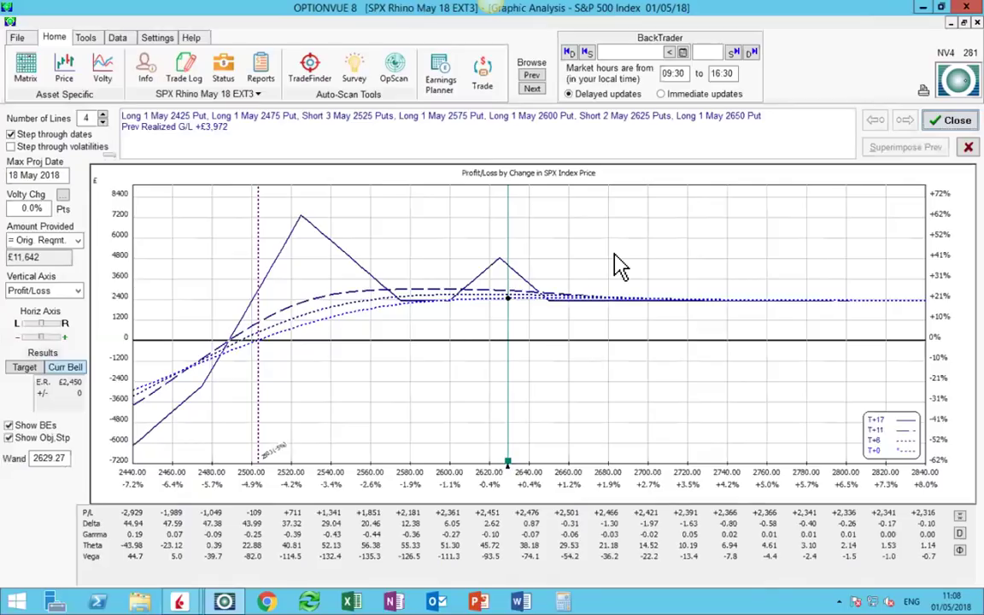
left_click_drag(434, 373, 534, 382)
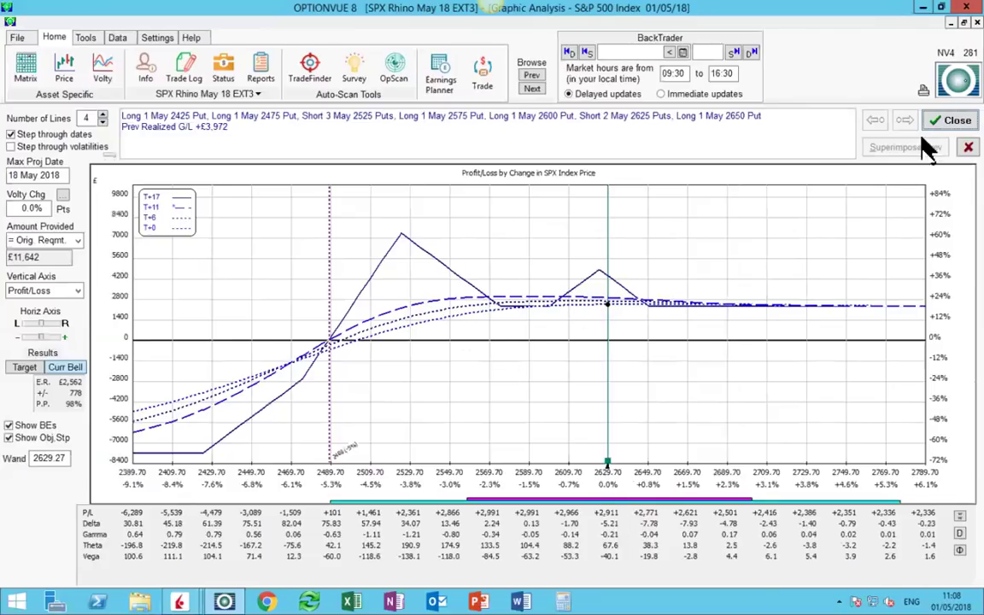
left_click(949, 122)
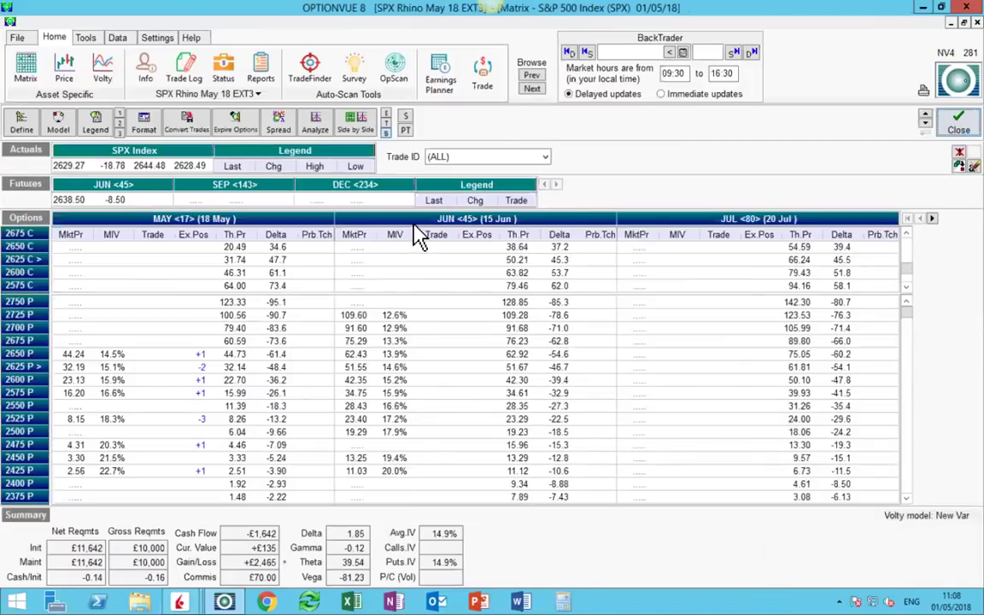
Step: Switch to the SPX Rhino May 18 EXT2 account and review its profit/loss graph
left_click(246, 93)
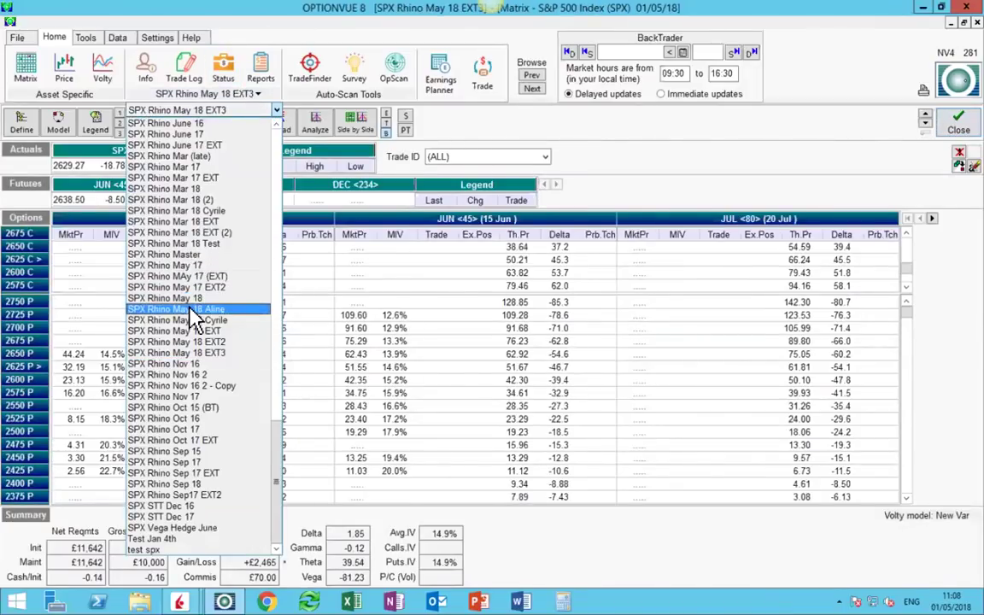
left_click(196, 342)
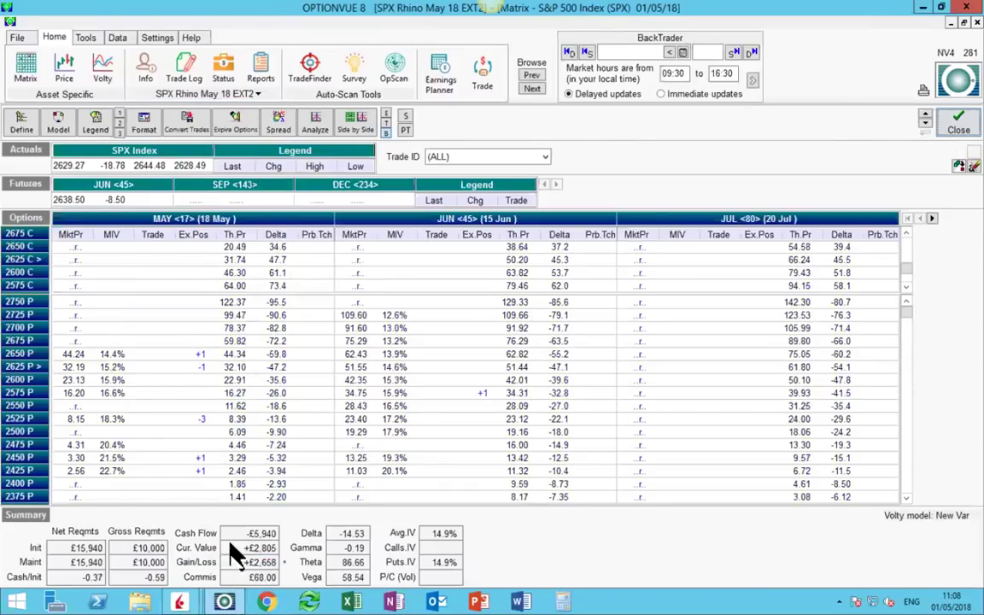
left_click(318, 121)
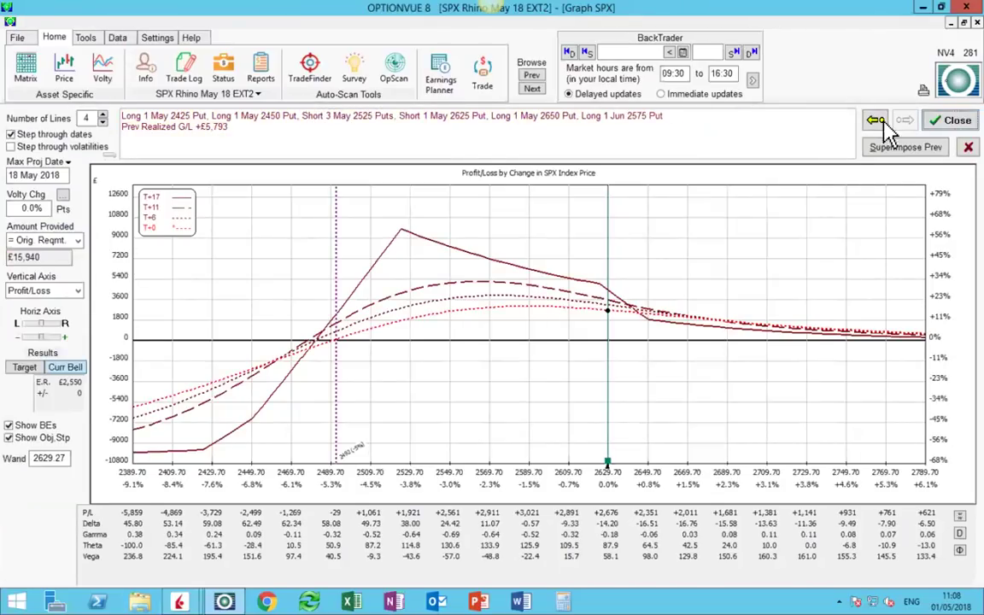
left_click(948, 122)
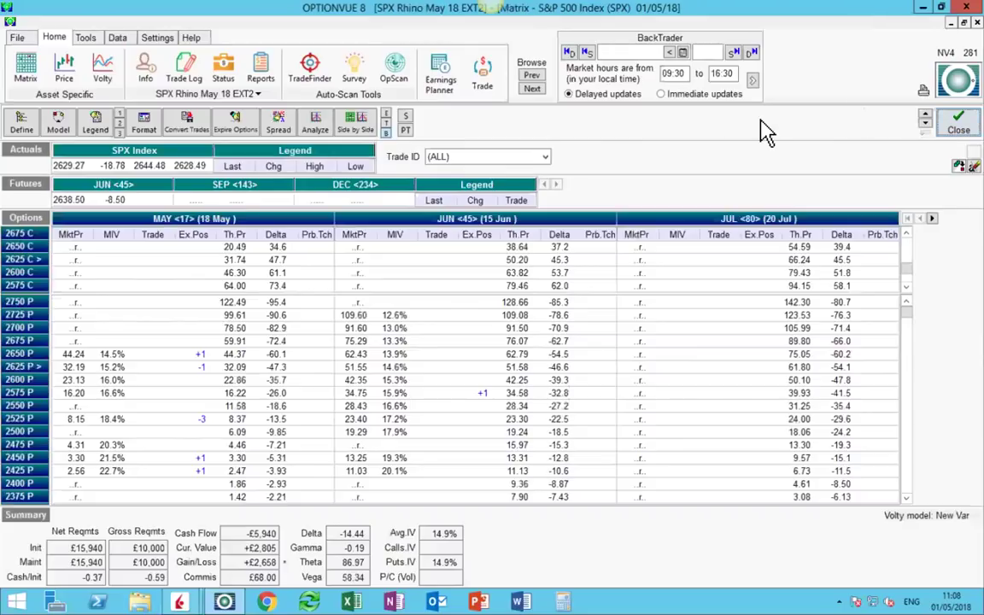
Step: Switch to the SPX Rhino Jun 18 account and review its profit/loss graph
left_click(245, 95)
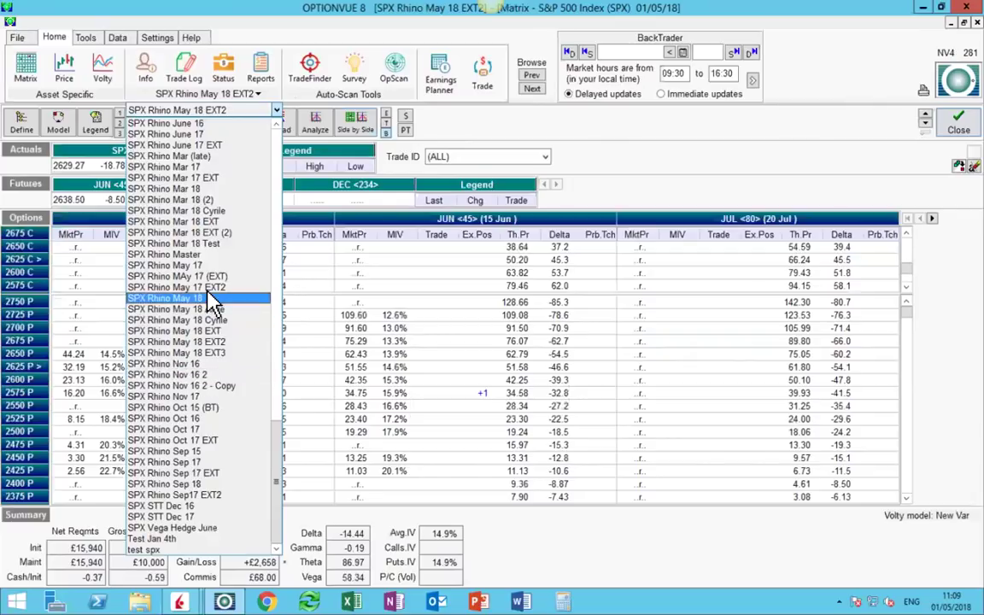
scroll(212, 282, "up", 3)
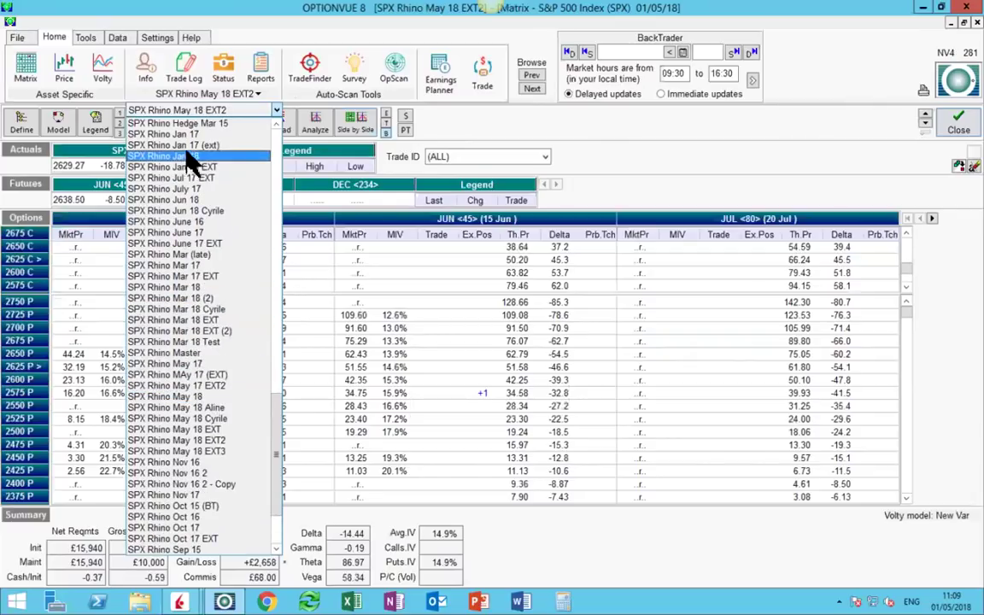
left_click(183, 200)
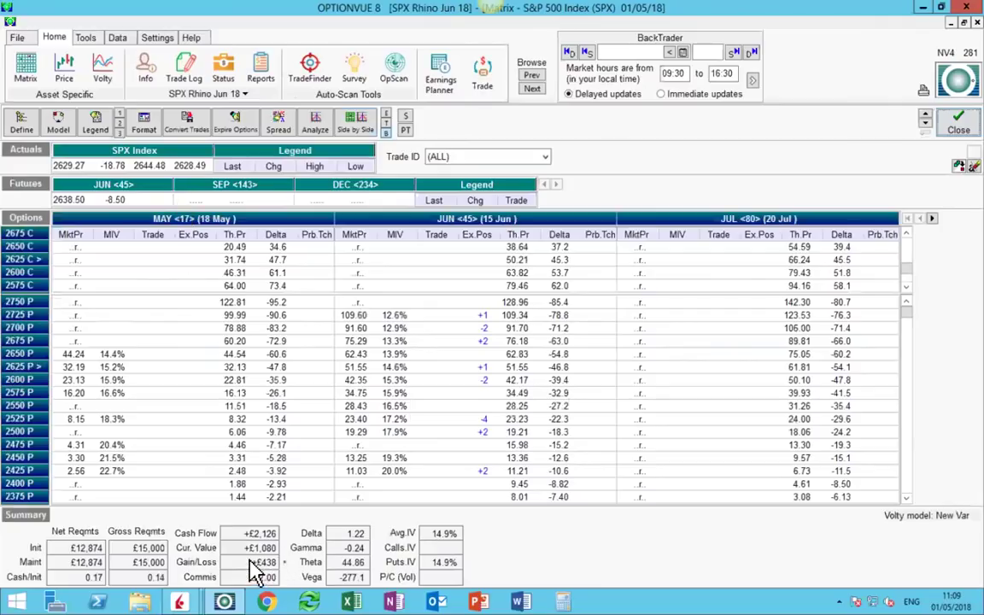
left_click(314, 125)
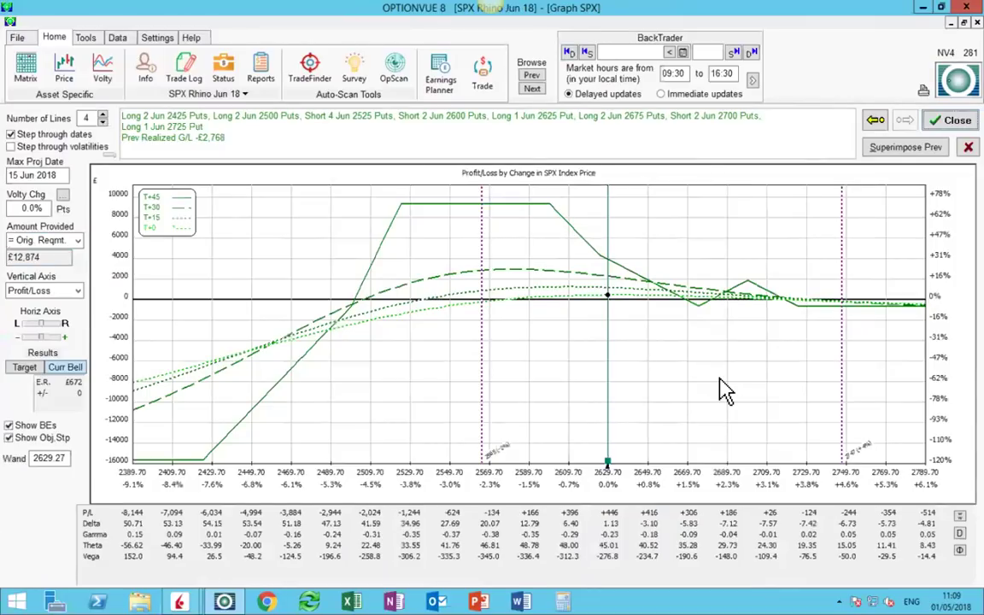
left_click(945, 124)
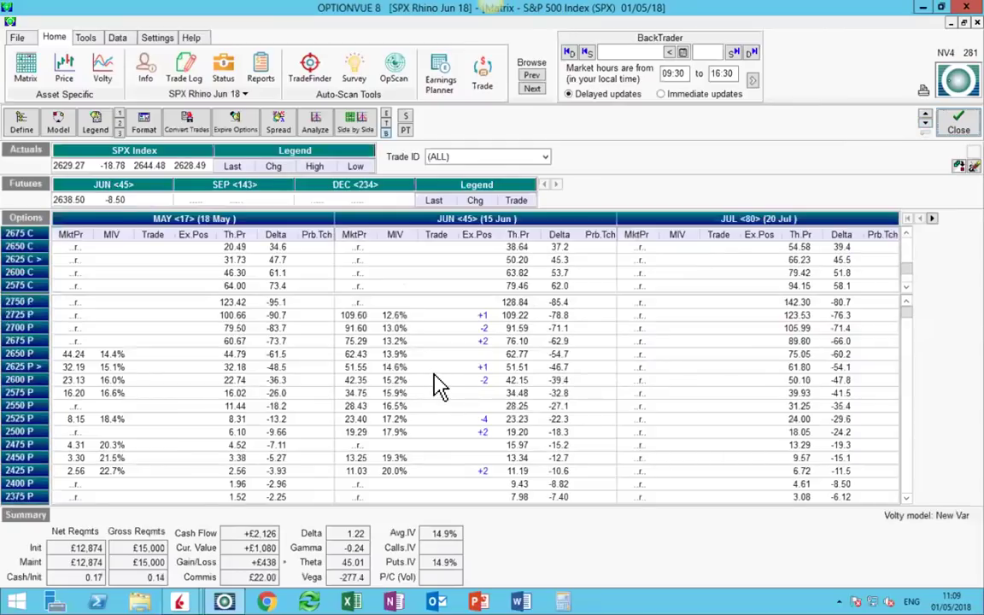
Step: Enter hypothetical June put trades in the matrix: +1 at the 2600 strike, -2 at 2525 and +1 at 2400
left_click(434, 380)
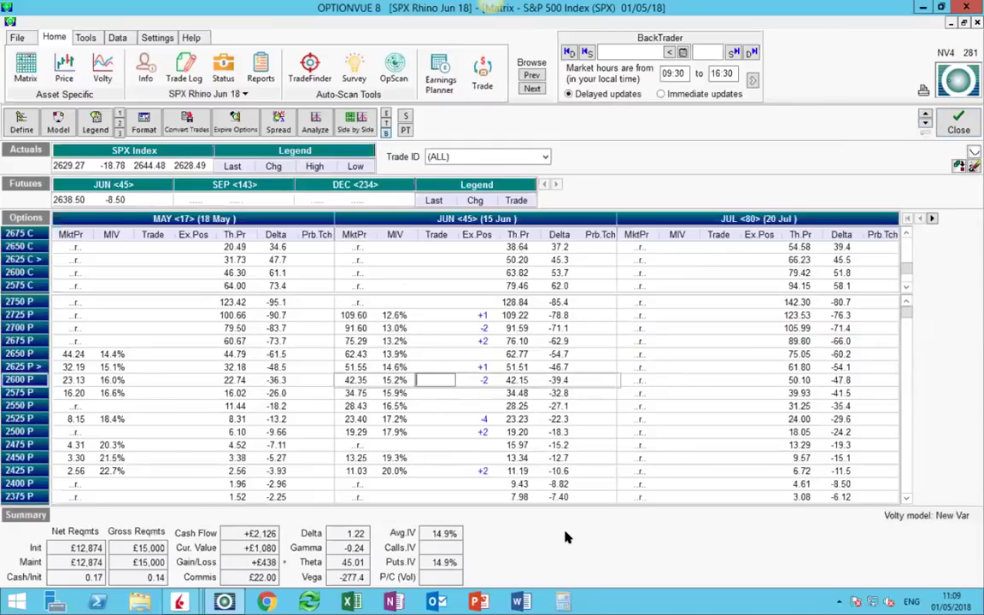
type("1")
key("Down")
key("Down")
key("Down")
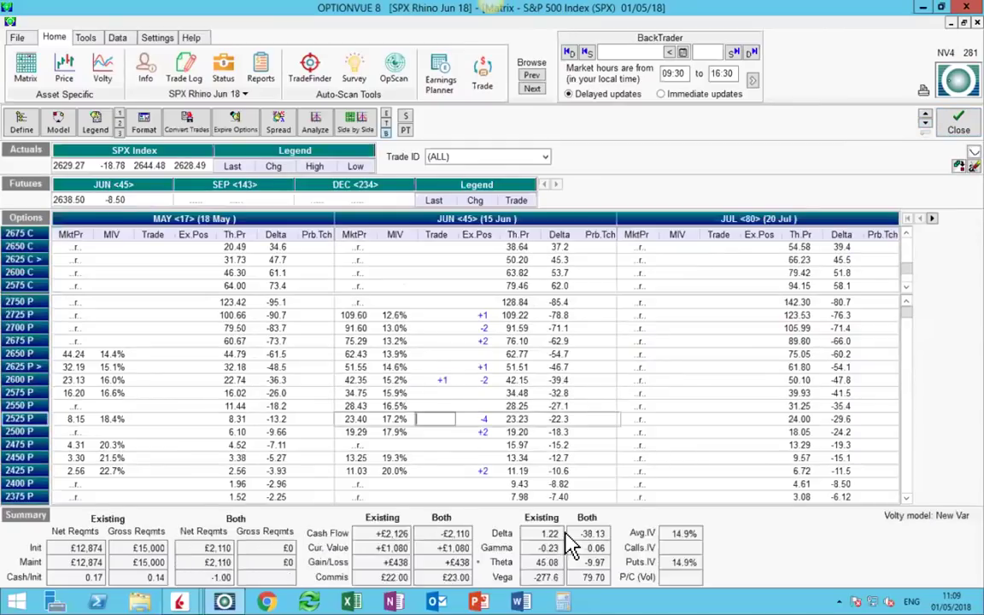
type("-2")
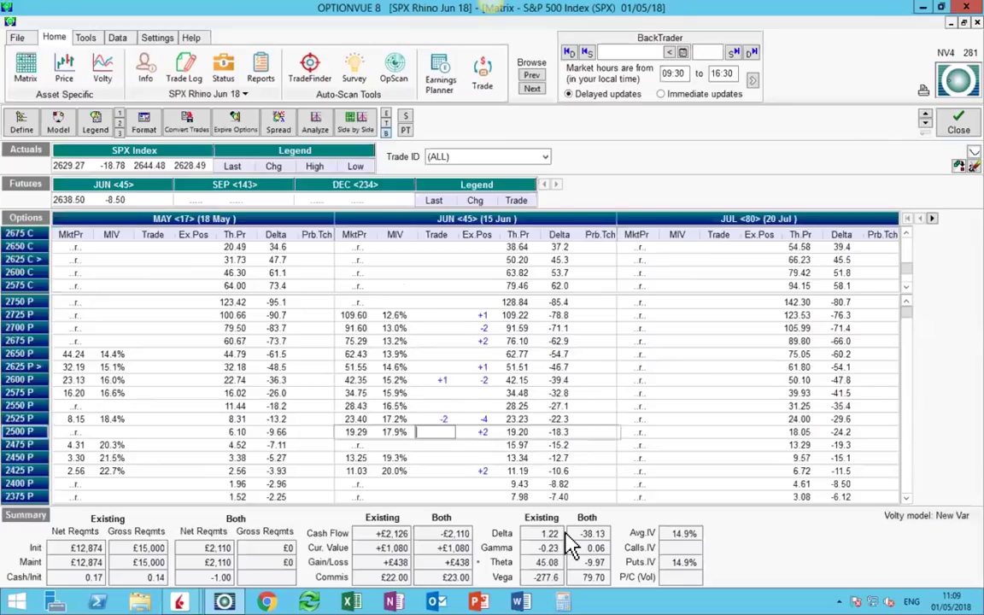
key("Down")
key("Down")
key("Down")
key("Down")
key("Down")
type("1")
key("Up")
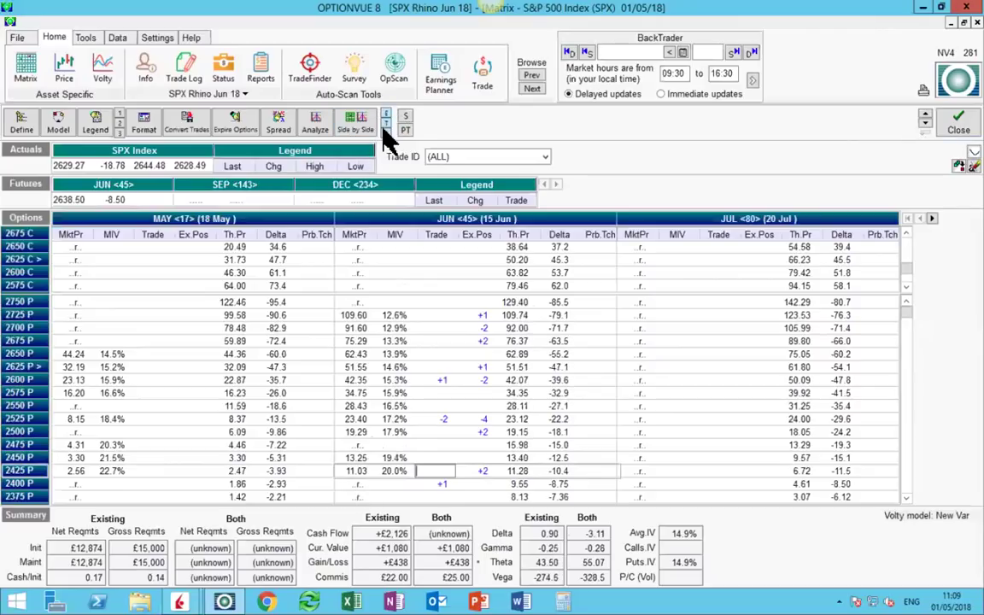
Step: Check the live data connection settings and review the profit/loss graph of the SPX June position
left_click(319, 126)
left_click(639, 319)
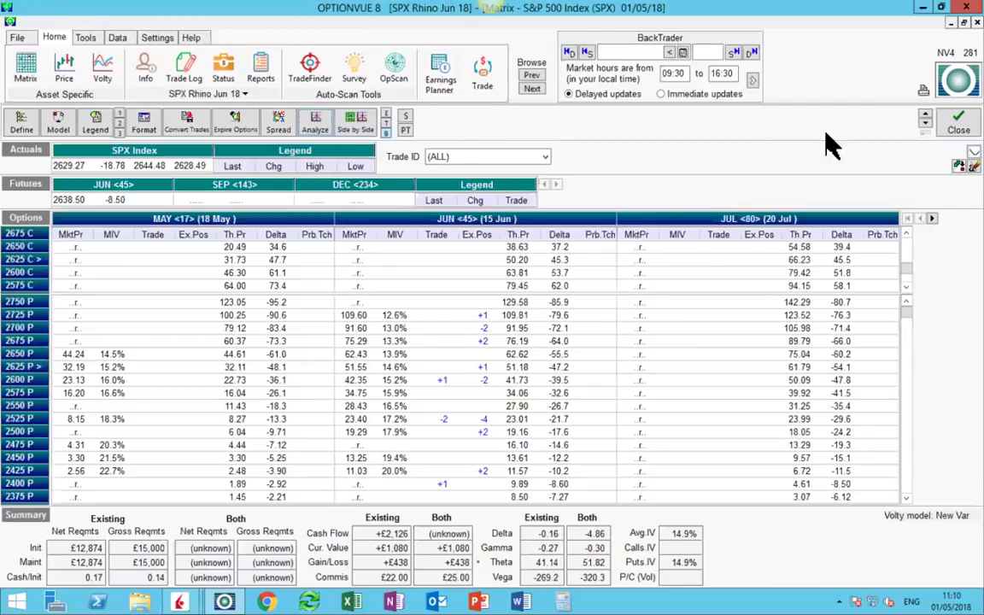
left_click(955, 89)
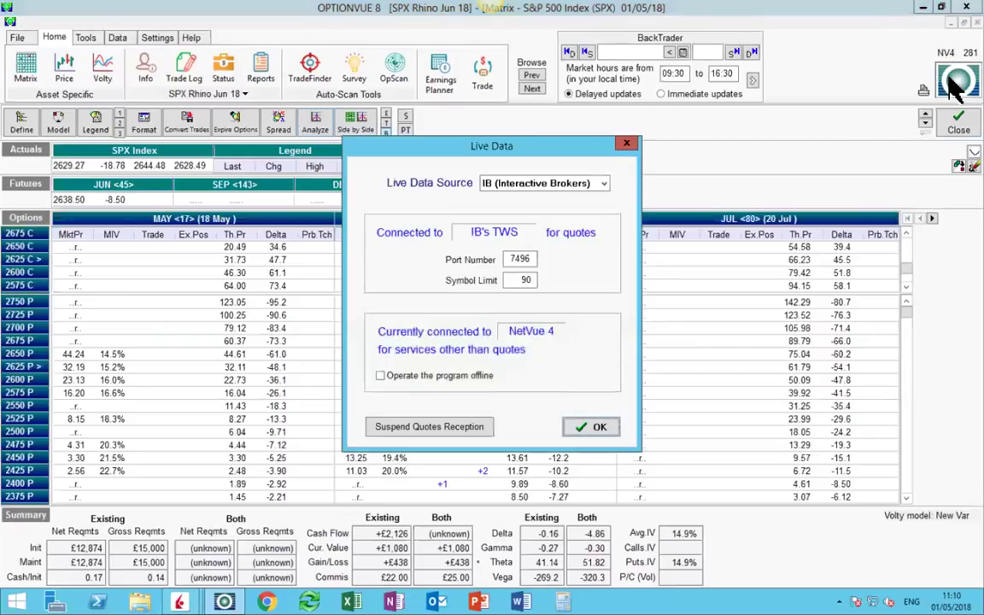
left_click(590, 425)
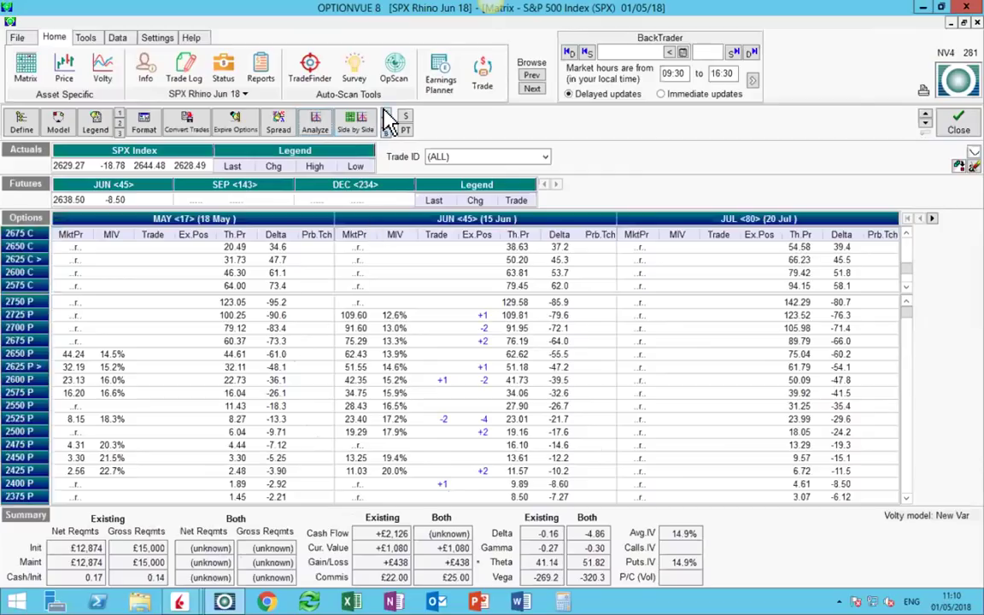
left_click(316, 124)
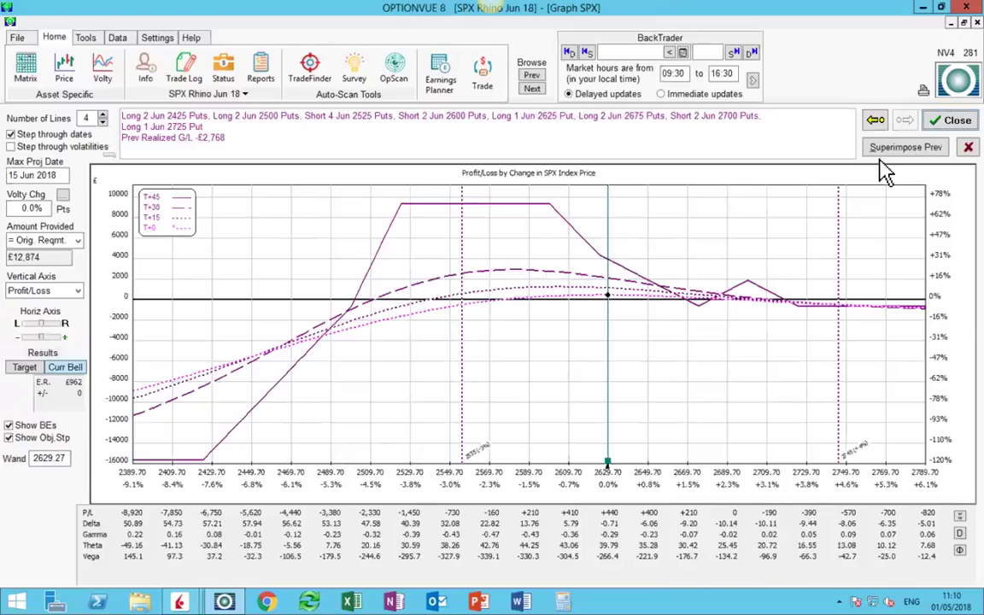
left_click(940, 121)
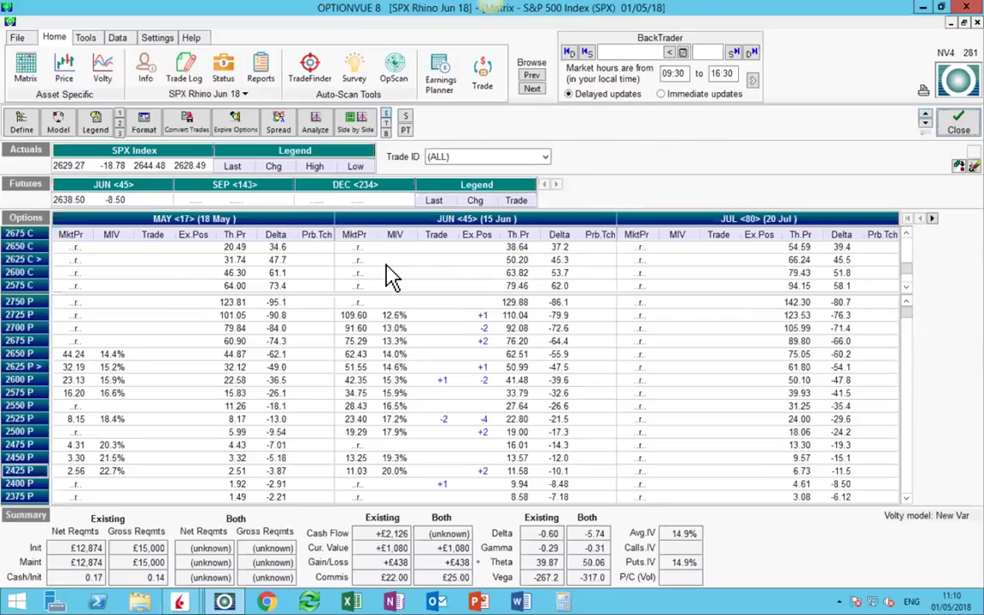
Step: Switch to the RUT Jun 18 account and open the options matrix for the Russell 2000 Index
left_click(235, 94)
scroll(275, 158, "up", 5)
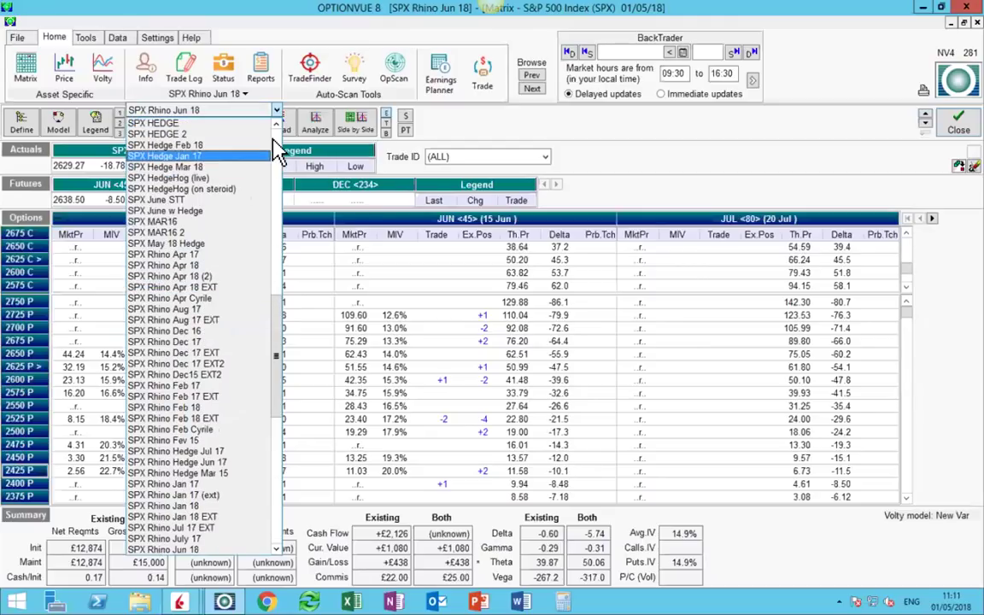
scroll(275, 153, "up", 13)
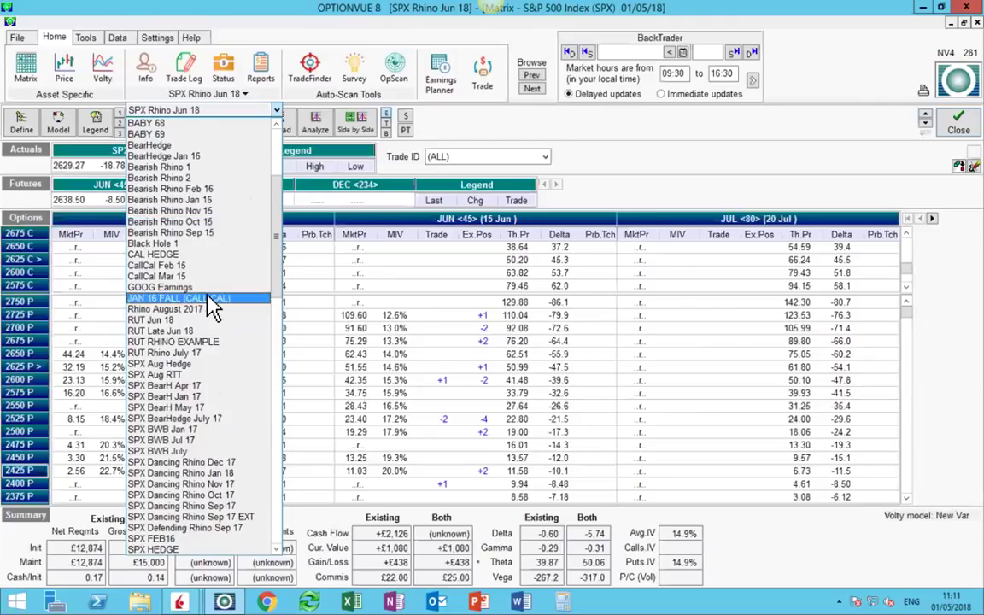
left_click(167, 321)
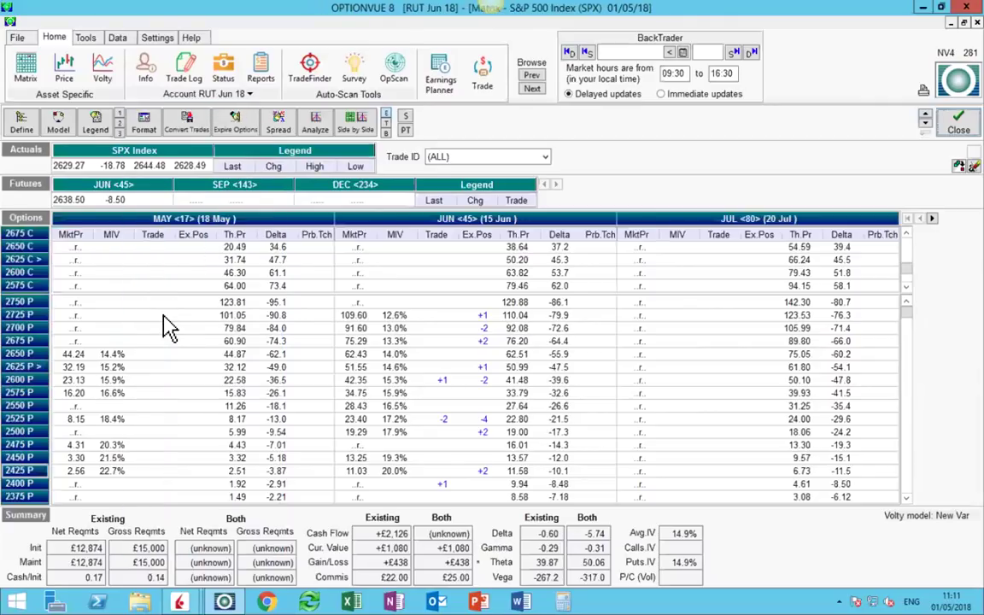
left_click(958, 124)
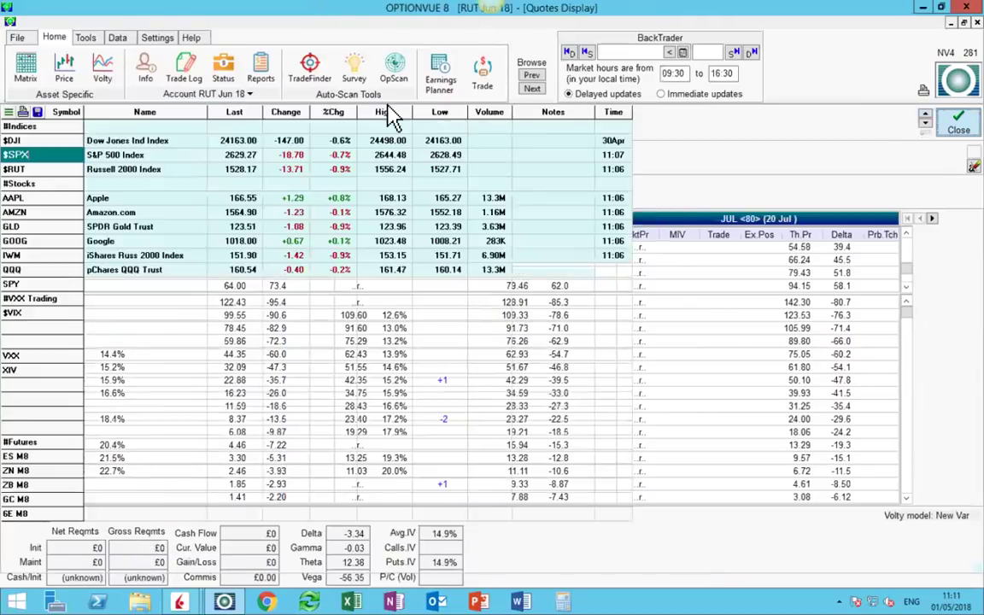
double_click(49, 171)
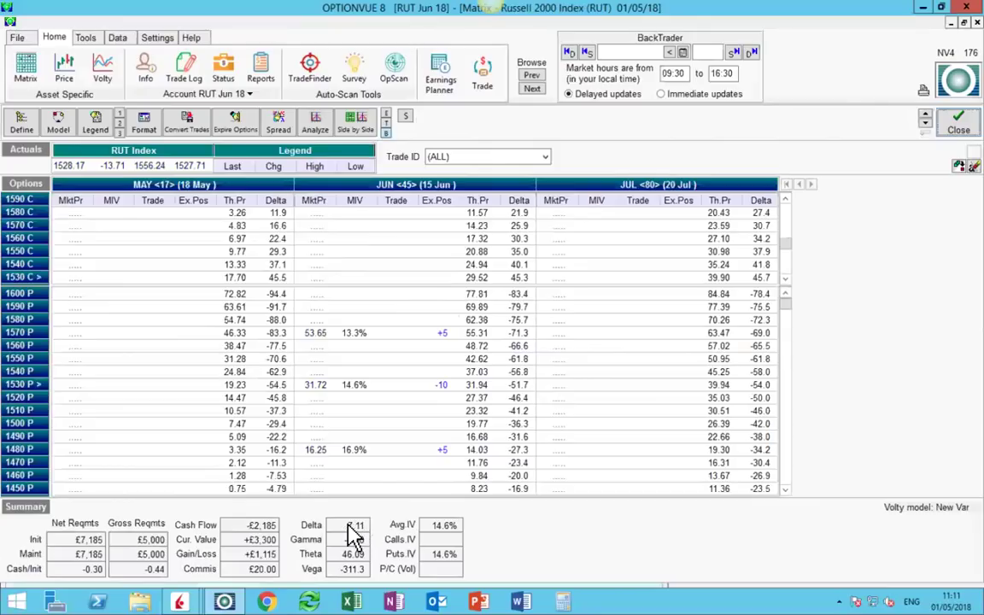
Step: Set the volatility model to EIOIO and compare the Russell 2000 position's profit/loss graph before and after the change
left_click(318, 122)
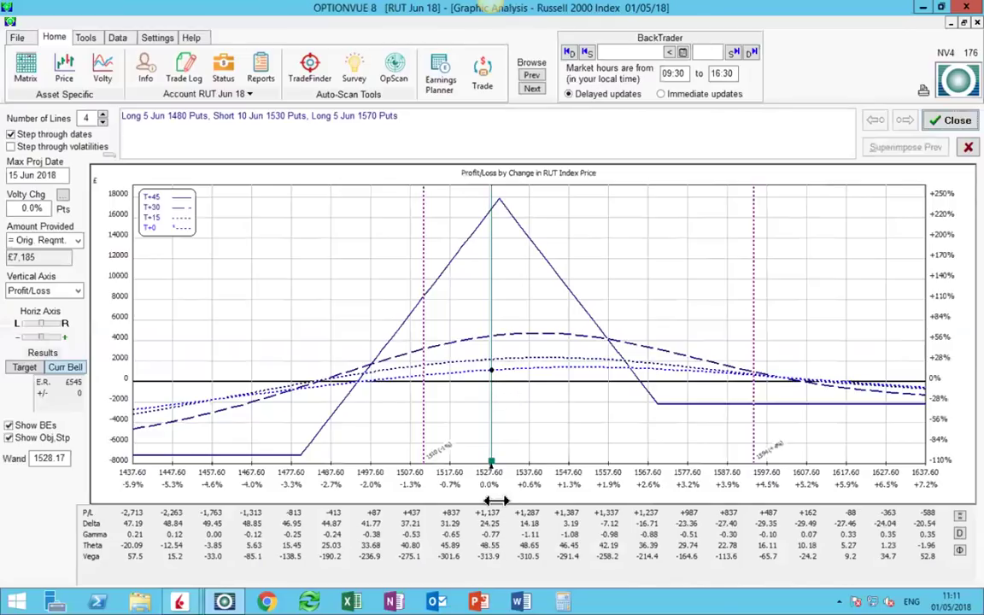
left_click(944, 120)
left_click(931, 508)
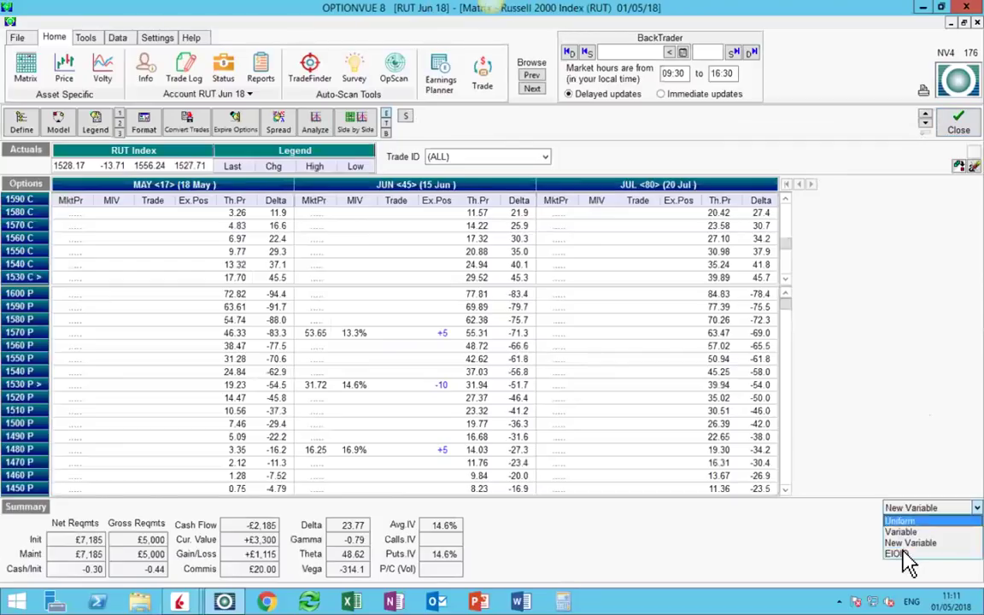
left_click(901, 554)
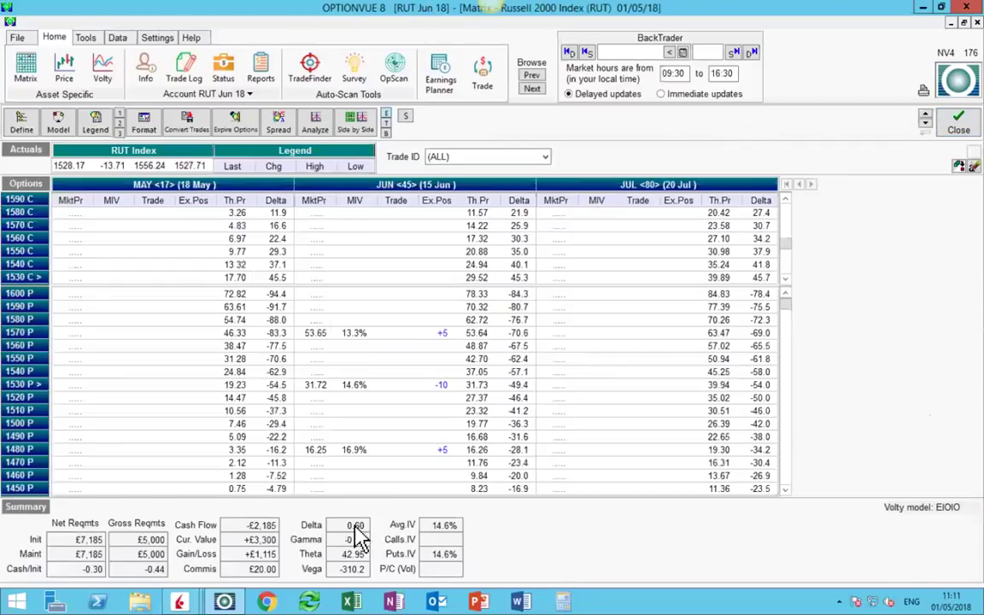
left_click(313, 125)
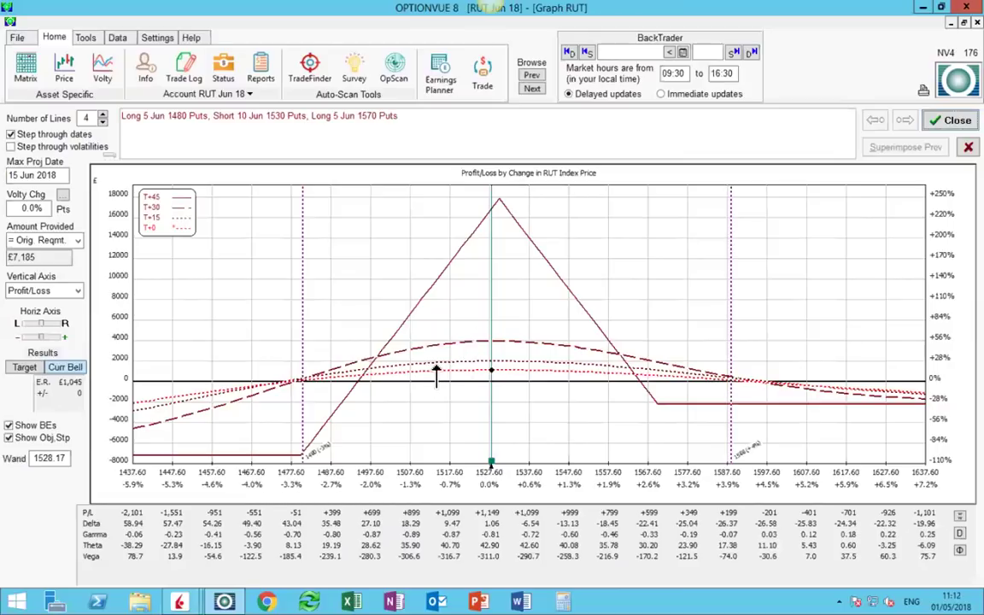
left_click(951, 124)
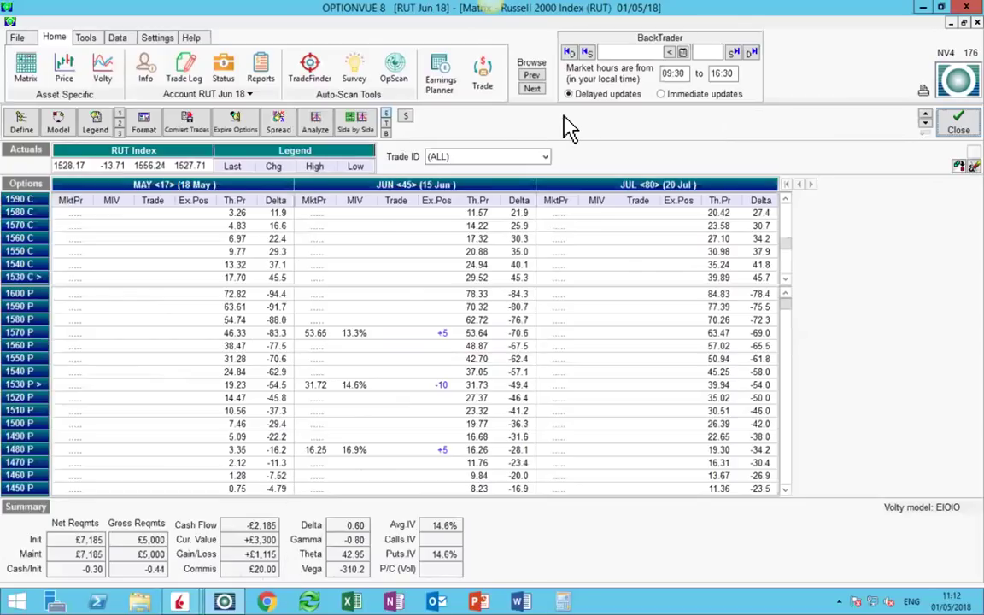
Step: Switch to the _Rhino 2018-06 account and close the Russell 2000 Index matrix
left_click(255, 93)
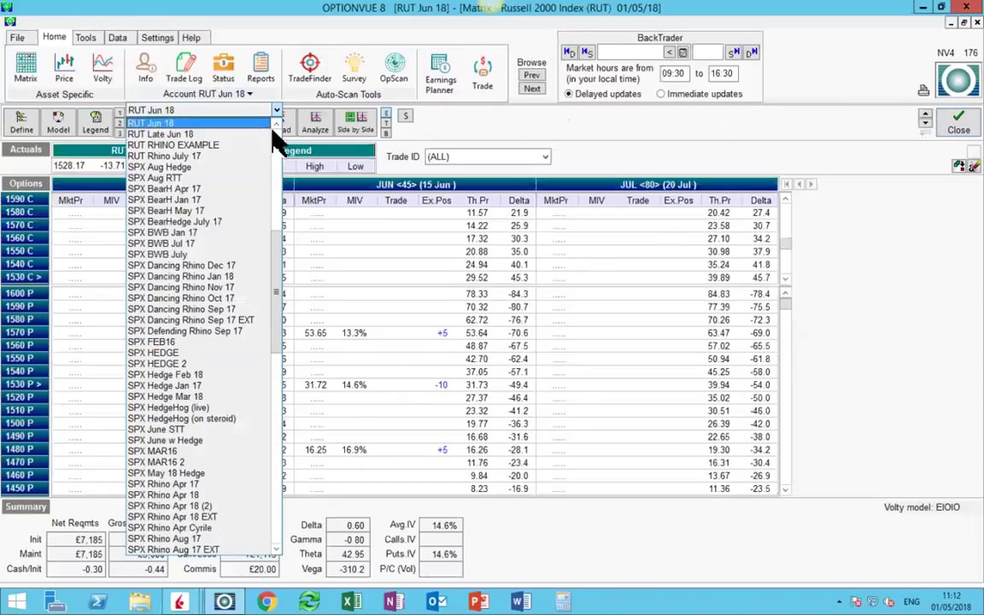
scroll(276, 145, "up", 11)
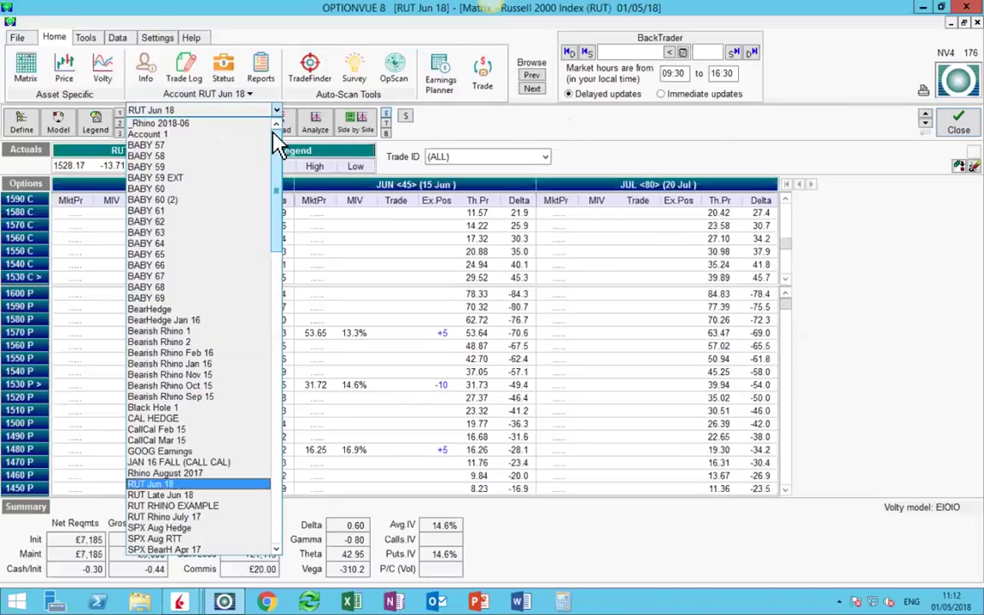
left_click(208, 124)
left_click(940, 132)
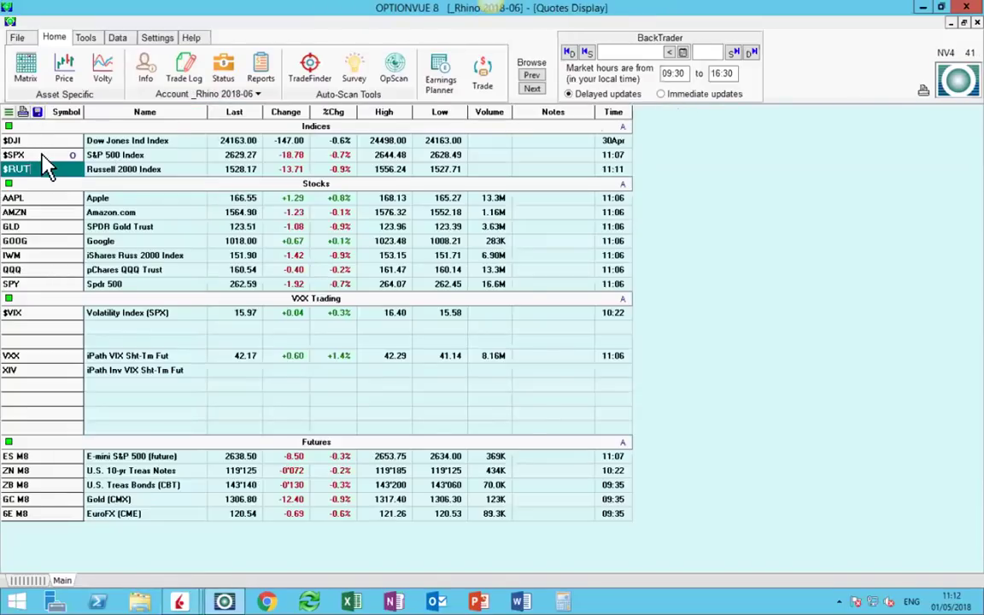
Step: Open the options matrix for the S&P 500 Index and review the position's profit/loss graph
left_click(47, 155)
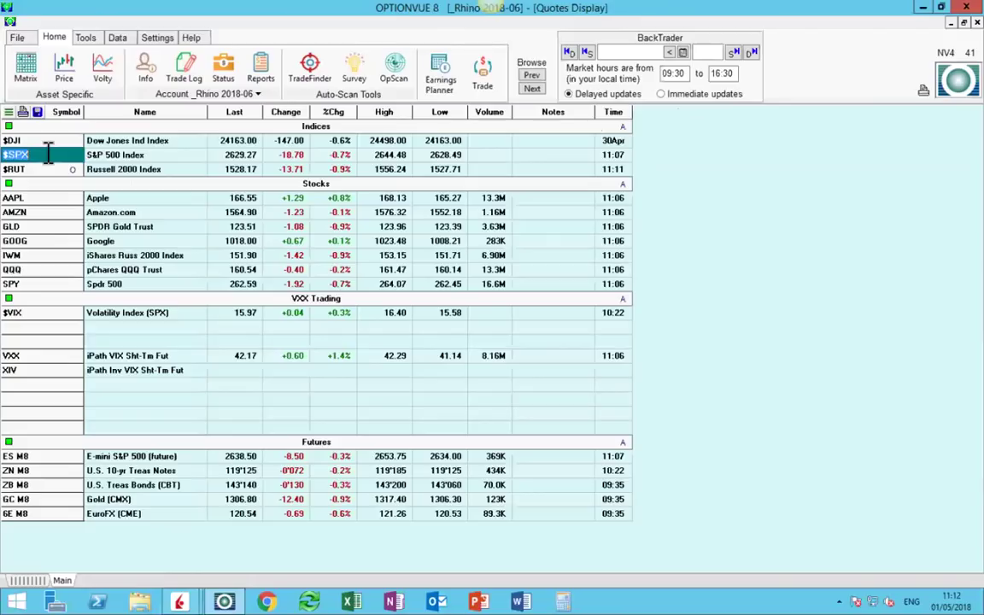
left_click(26, 69)
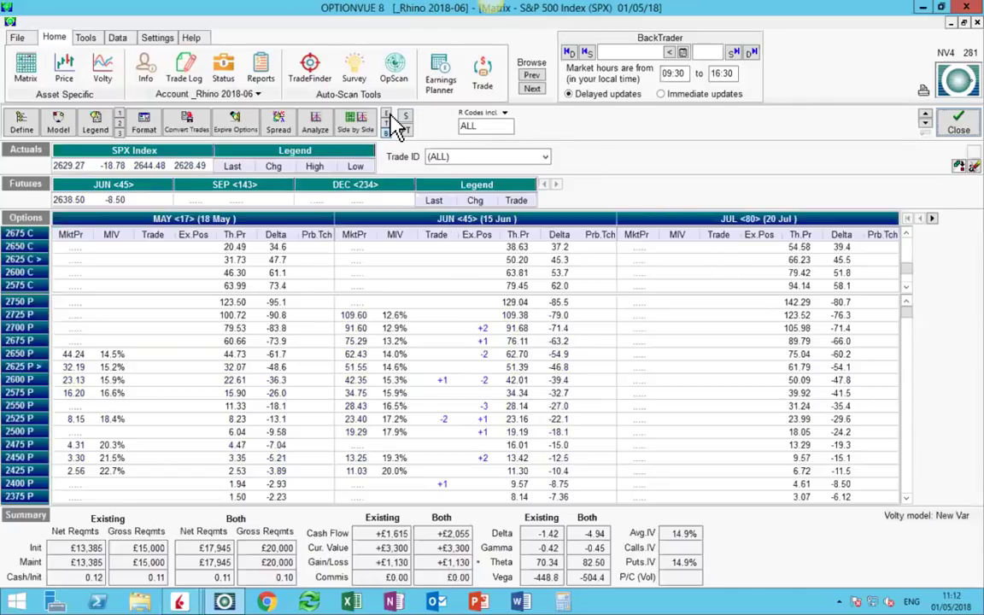
left_click(315, 128)
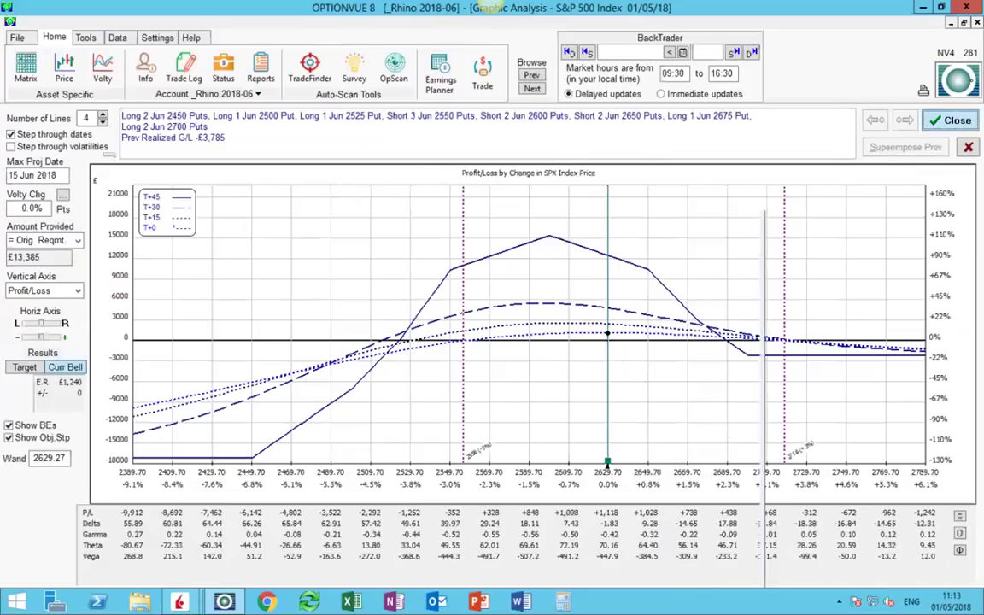
left_click(951, 120)
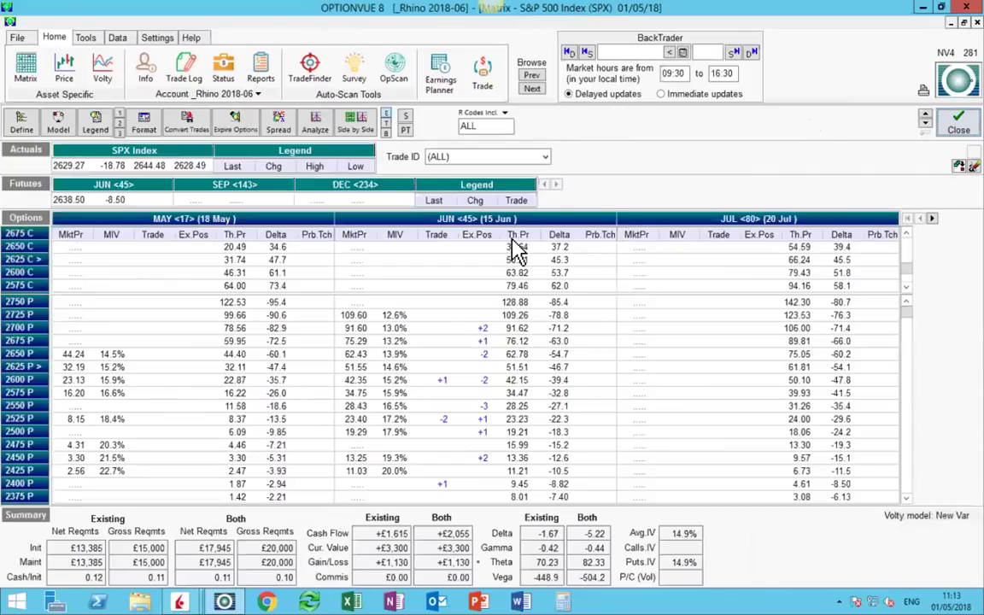
Step: Switch to the SPX Rhino Jun 18 account whose label ends with a person's name
left_click(246, 94)
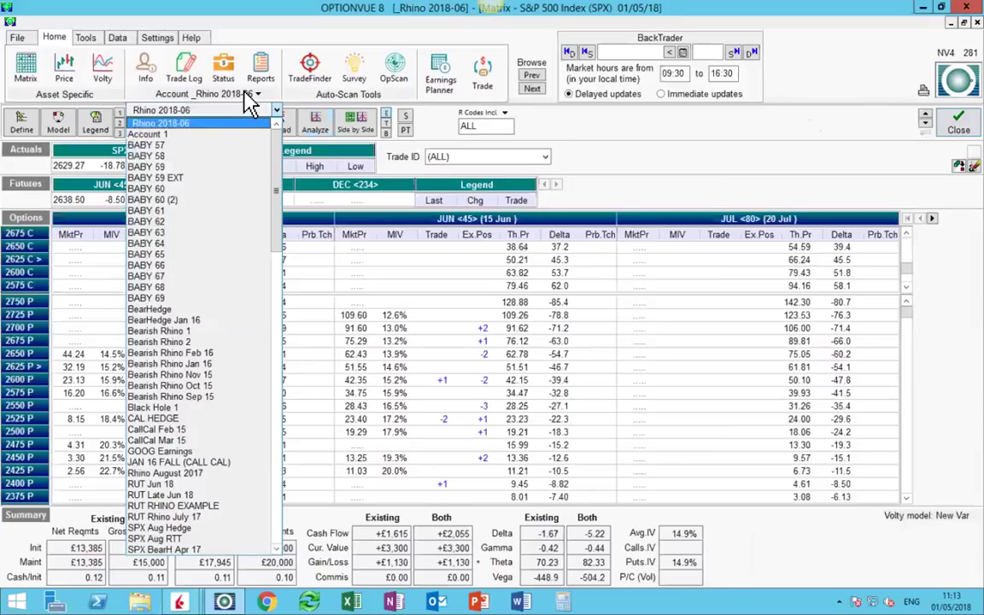
left_click_drag(273, 146, 275, 301)
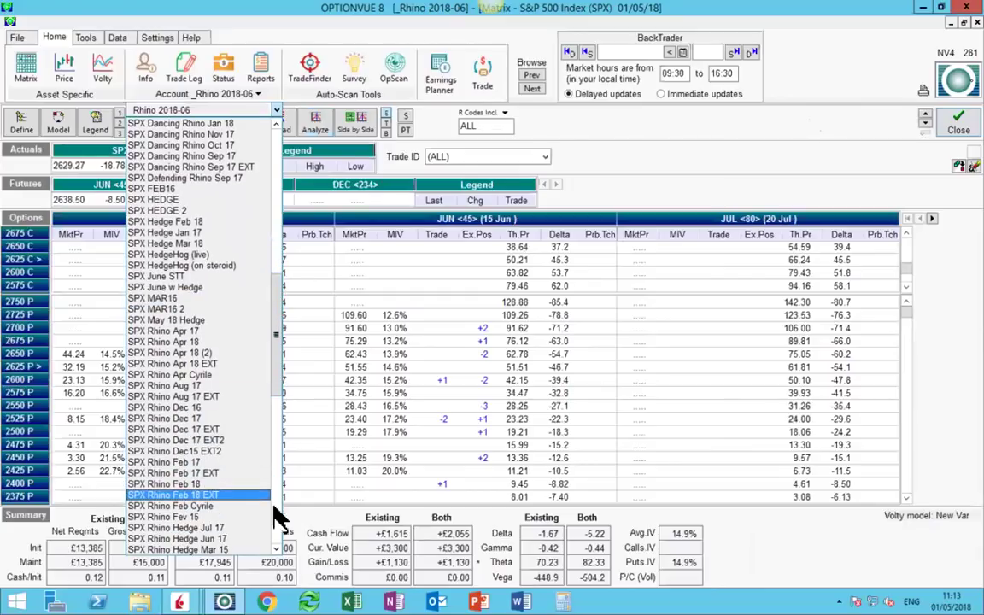
scroll(278, 547, "down", 13)
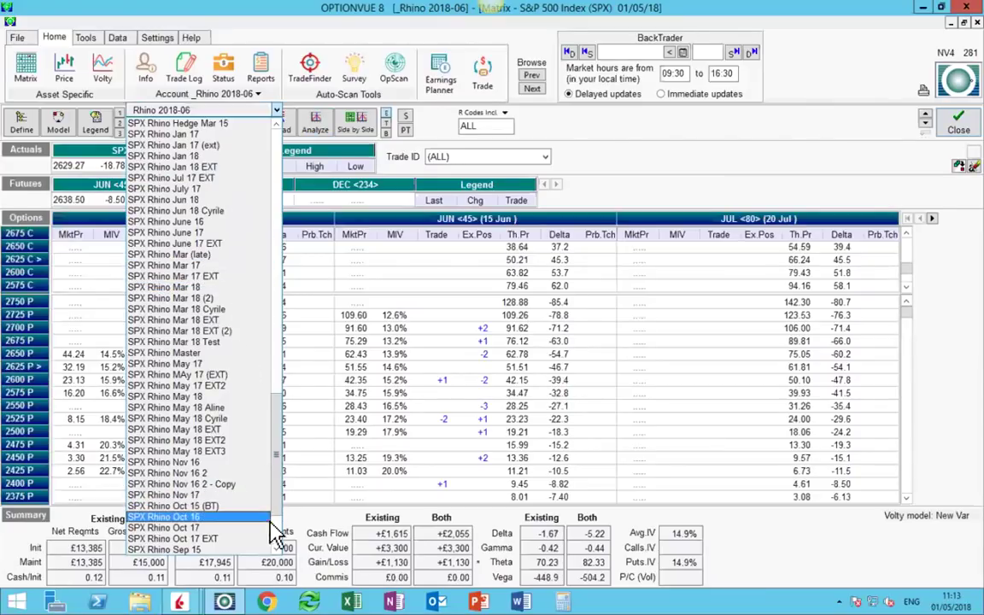
mouse_move(278, 483)
left_mouse_down()
mouse_move(278, 504)
mouse_move(278, 474)
left_mouse_up()
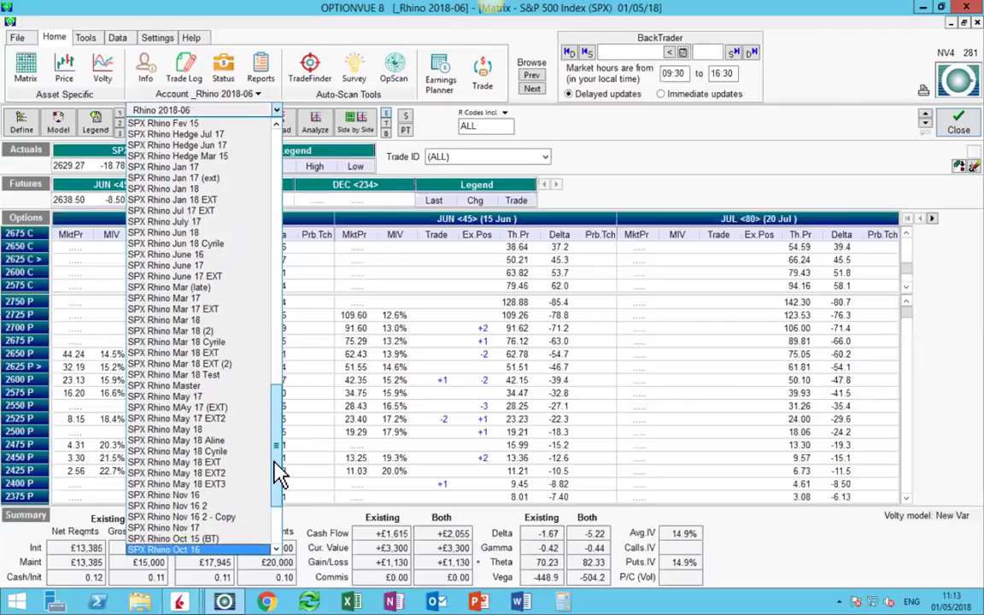
scroll(275, 466, "up", 3)
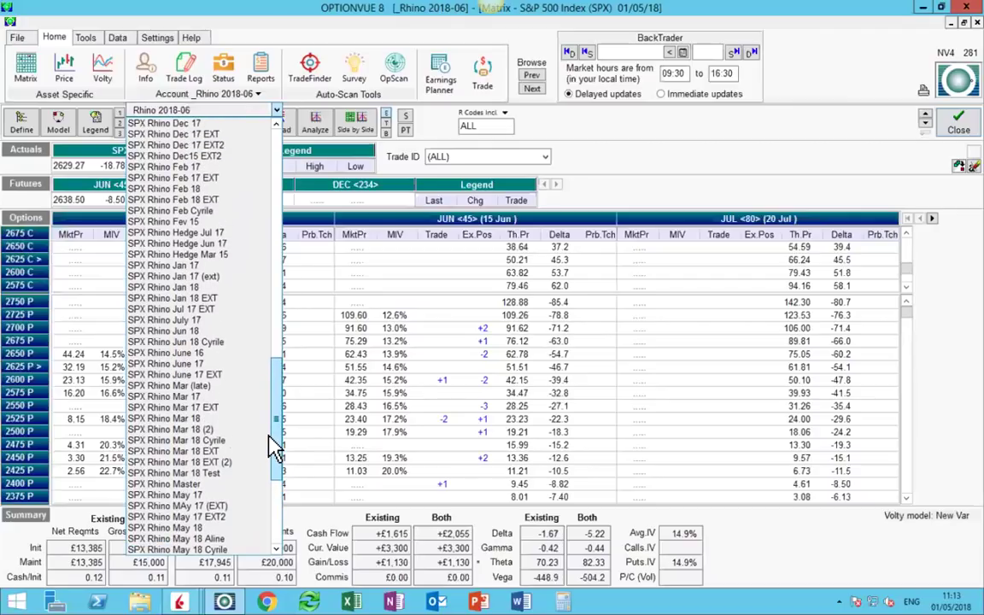
scroll(269, 461, "down", 6)
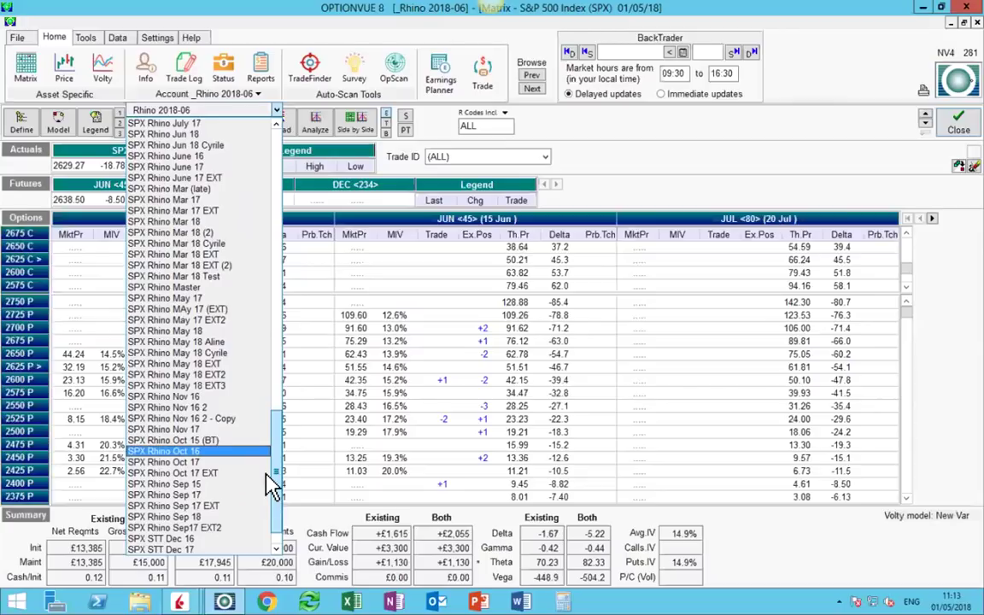
scroll(270, 512, "up", 2)
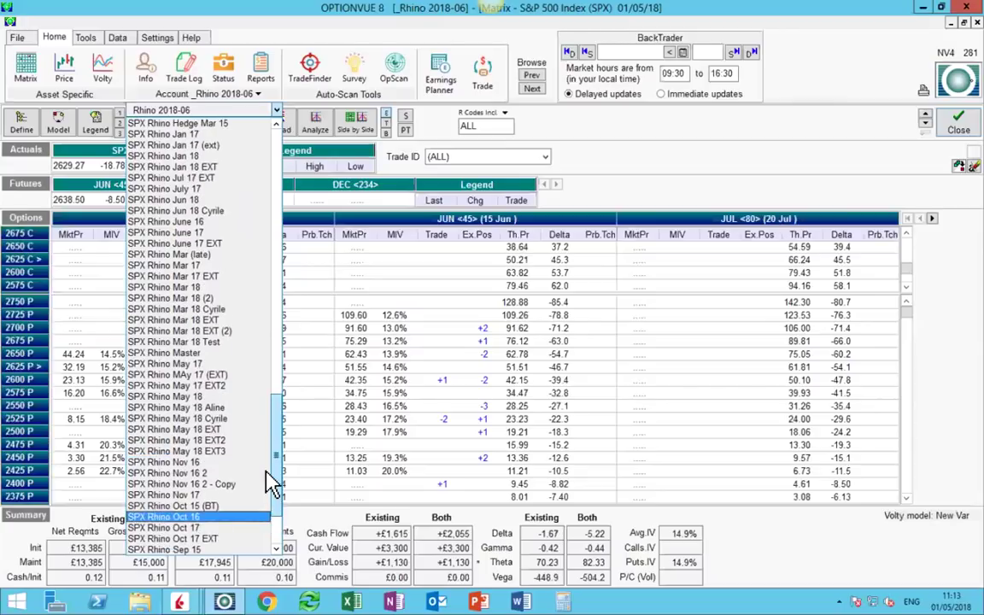
left_click(180, 212)
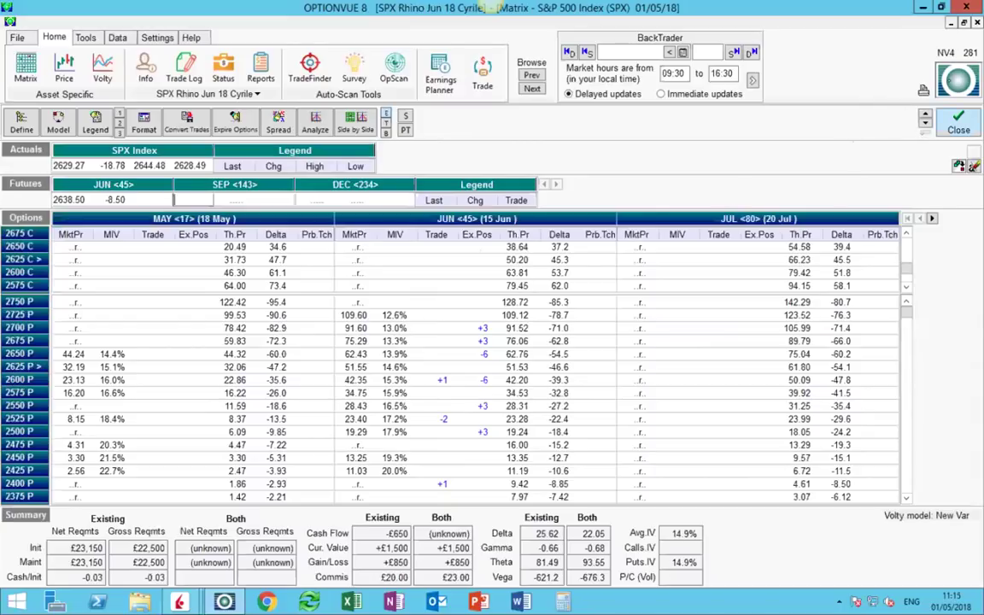
Step: Reopen the S&P 500 Index options matrix with refreshed quotes and review this account's June profit/loss graph
left_click(958, 124)
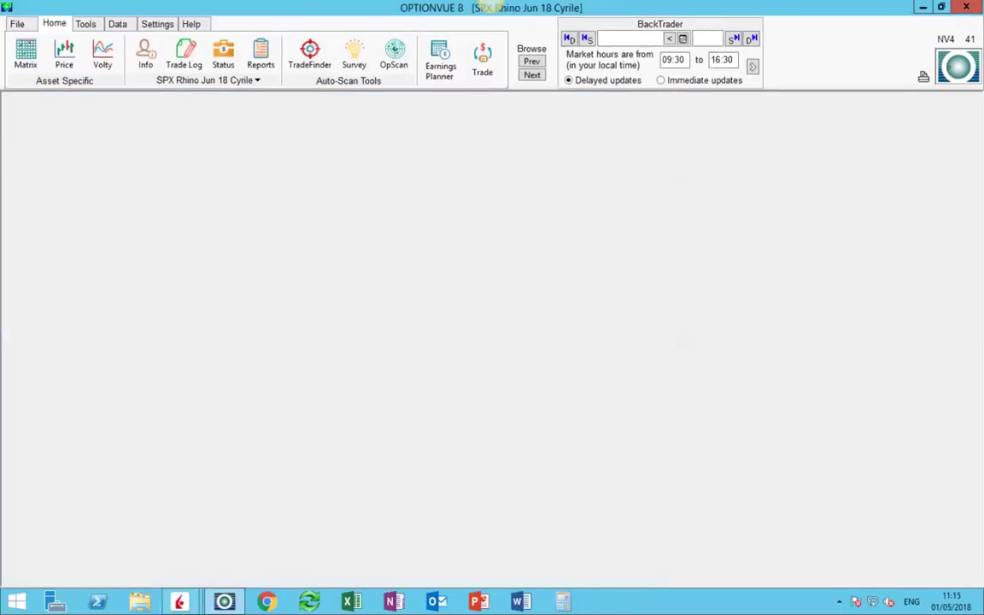
left_click(180, 602)
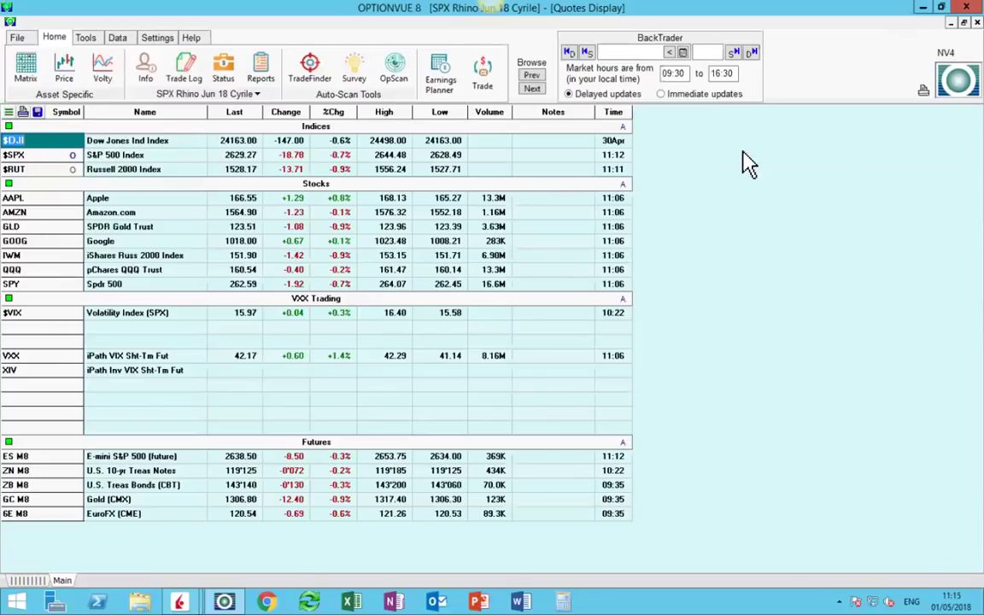
left_click(53, 155)
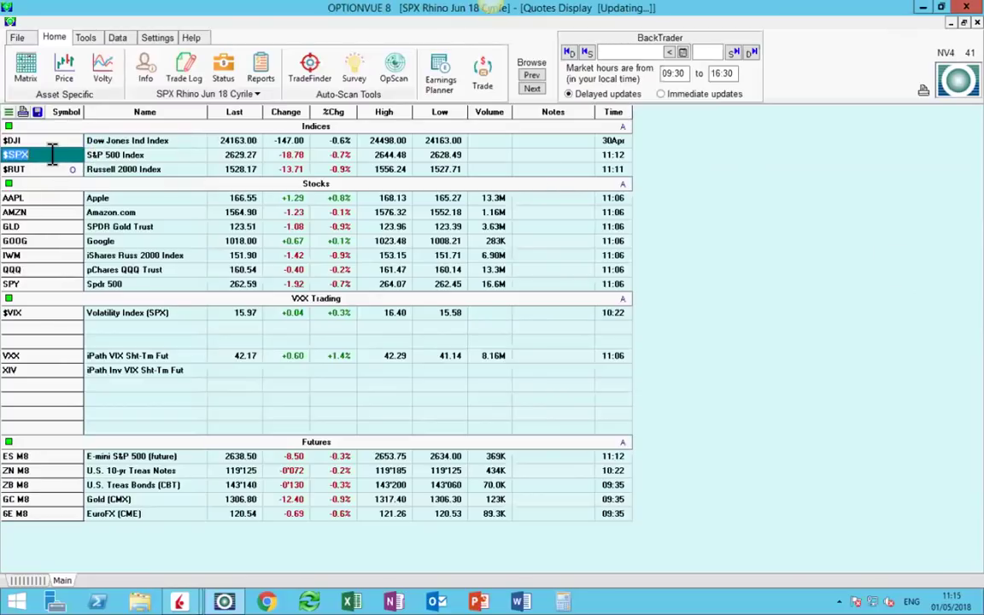
double_click(51, 157)
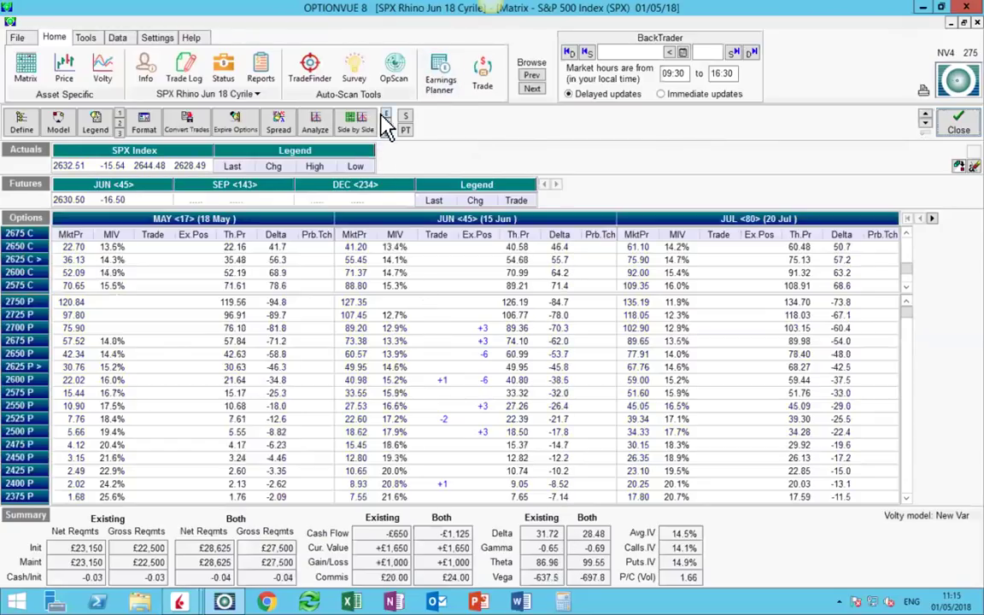
left_click(314, 125)
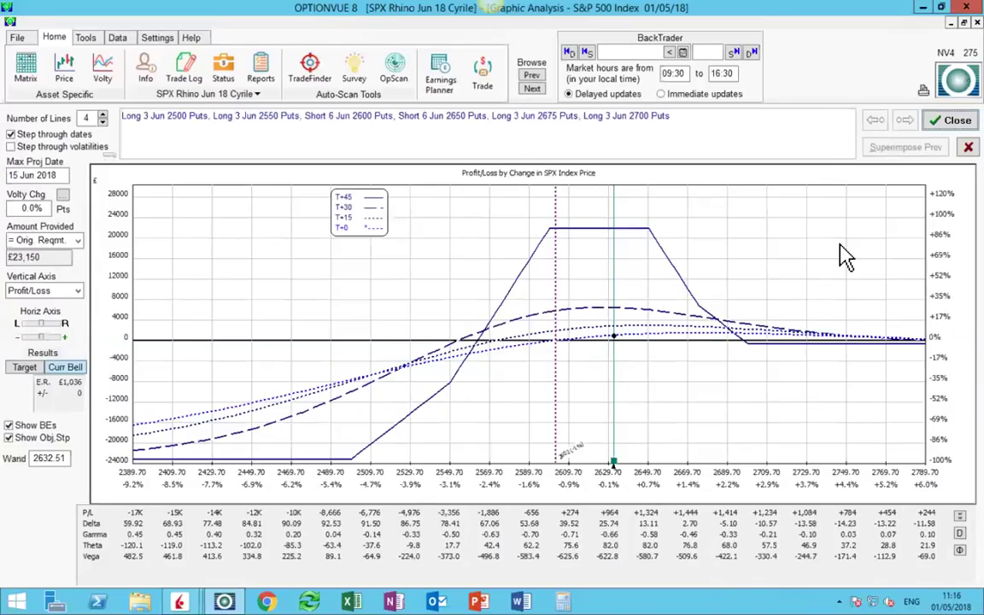
left_click(950, 124)
Step: Switch back to the _Rhino 2018-06 account and review its S&P 500 Index profit/loss graph with the refreshed quotes
left_click(245, 98)
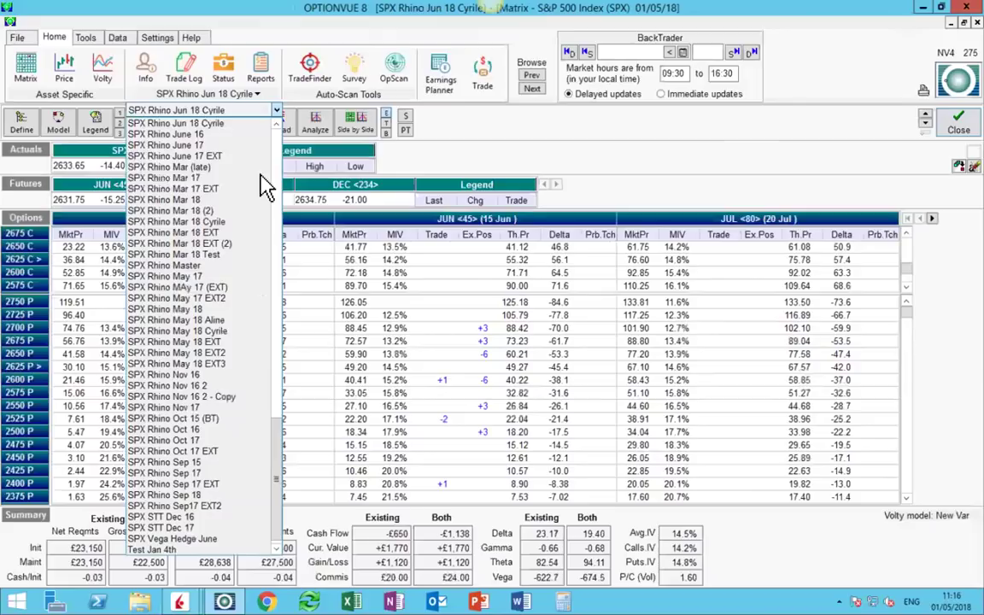
scroll(274, 141, "up", 10)
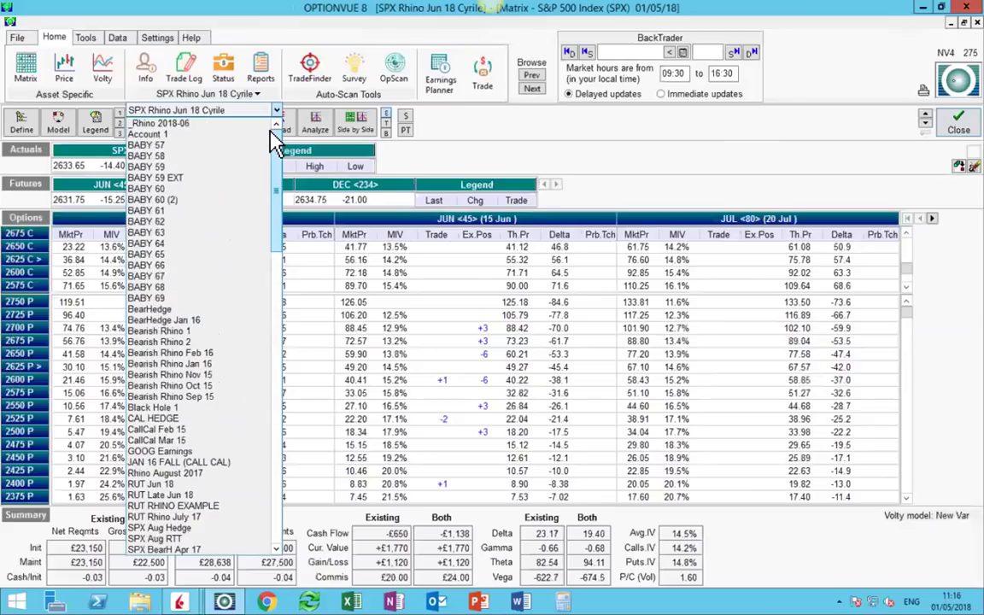
left_click(192, 125)
left_click(188, 128)
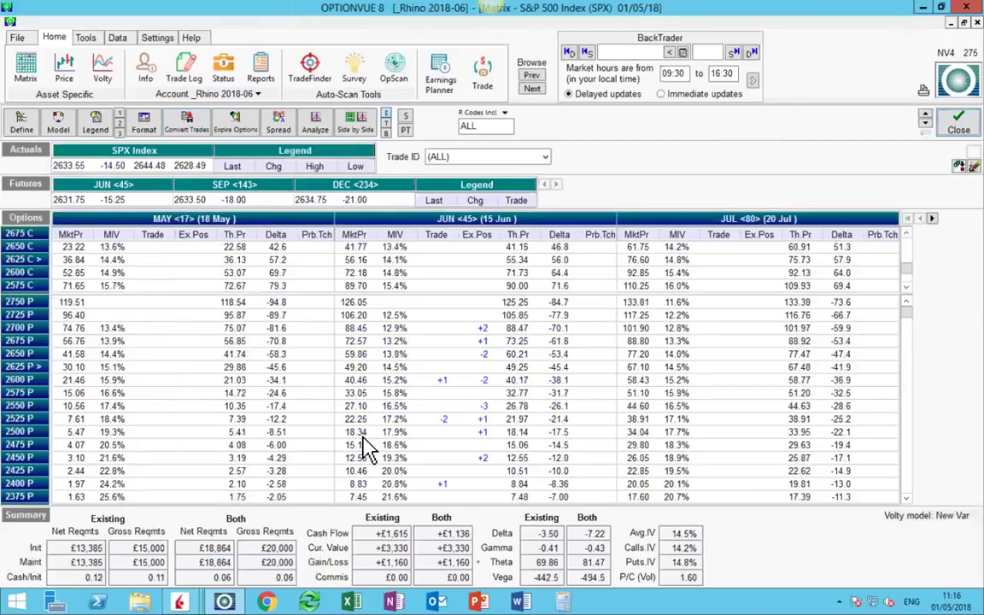
left_click(316, 126)
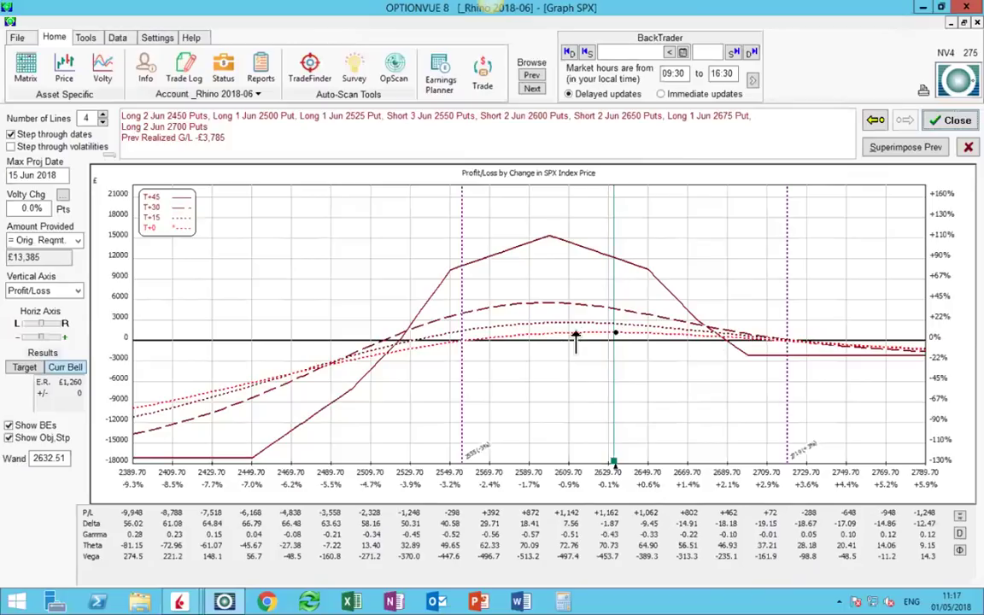
left_click(940, 121)
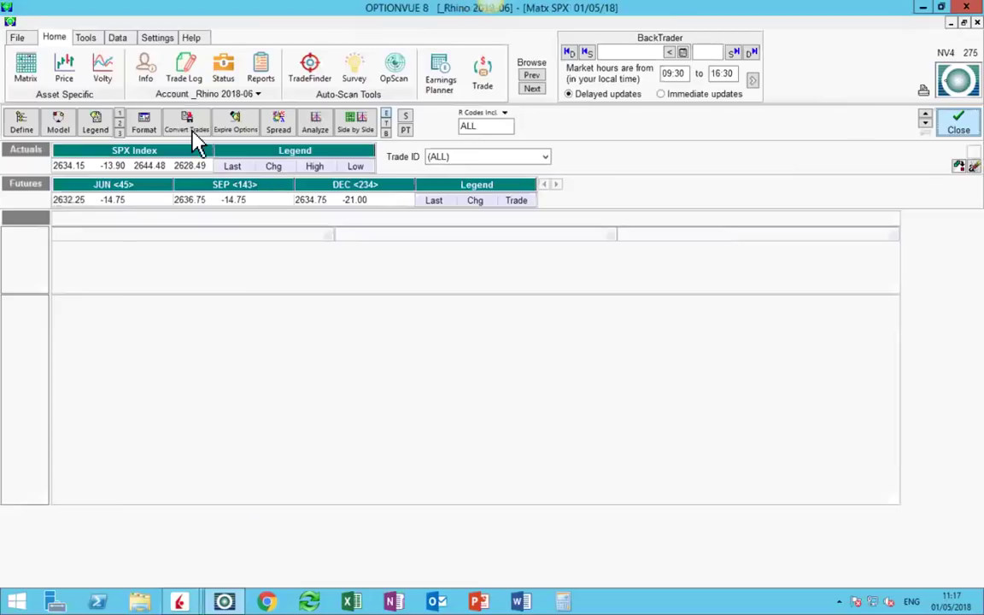
Step: Switch to the RUT Jun 18 account and review the Russell 2000 Index position's profit/loss graph from its matrix
left_click(244, 92)
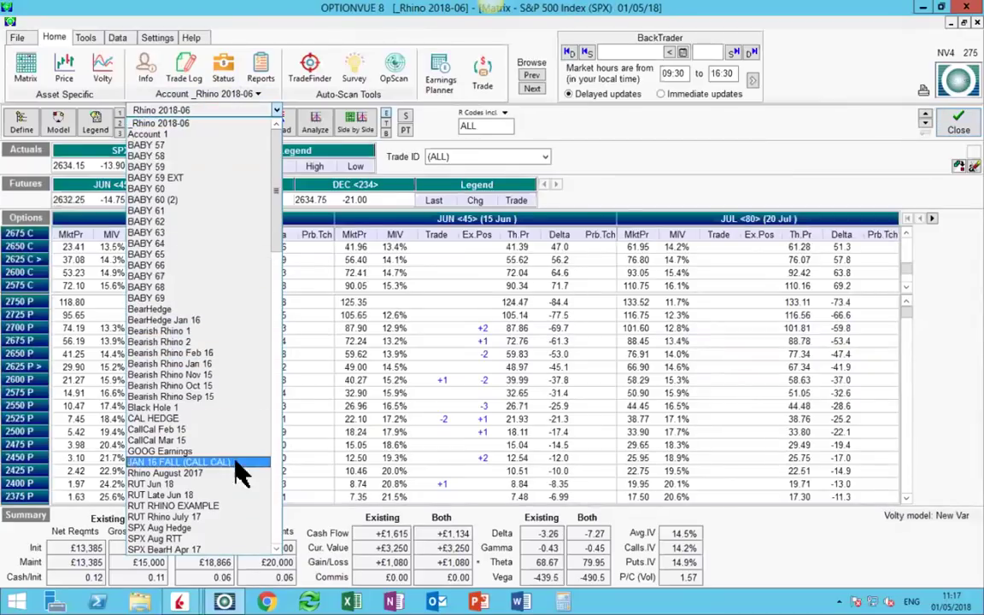
left_click(205, 484)
key("ctrl+Tab")
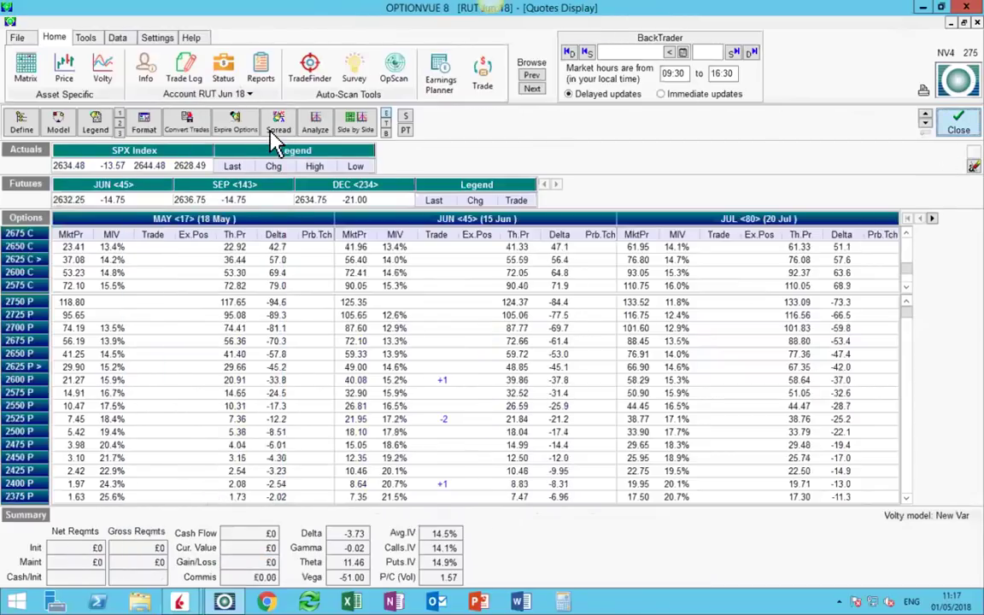
left_click(41, 167)
double_click(41, 169)
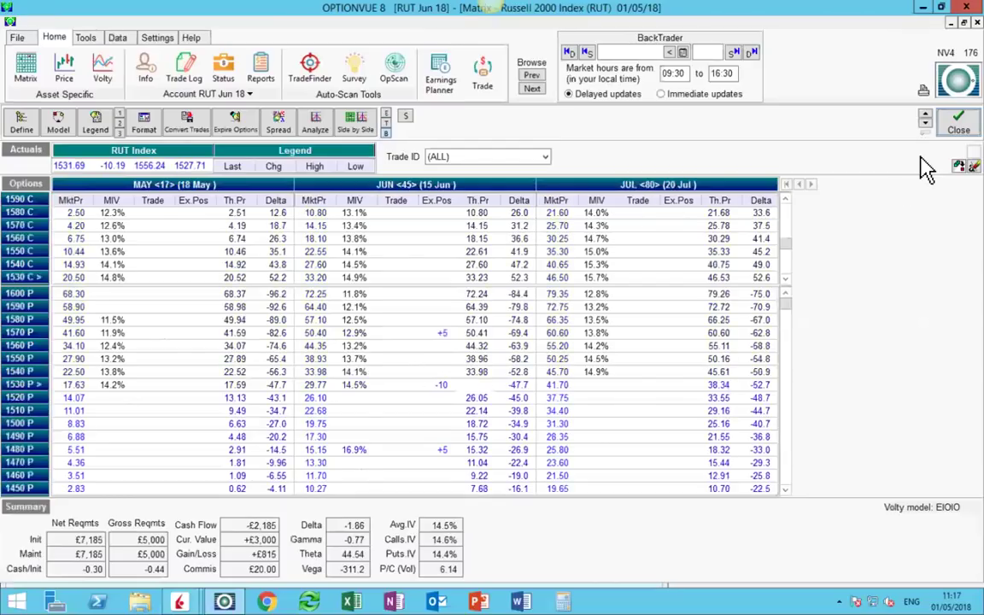
left_click(315, 124)
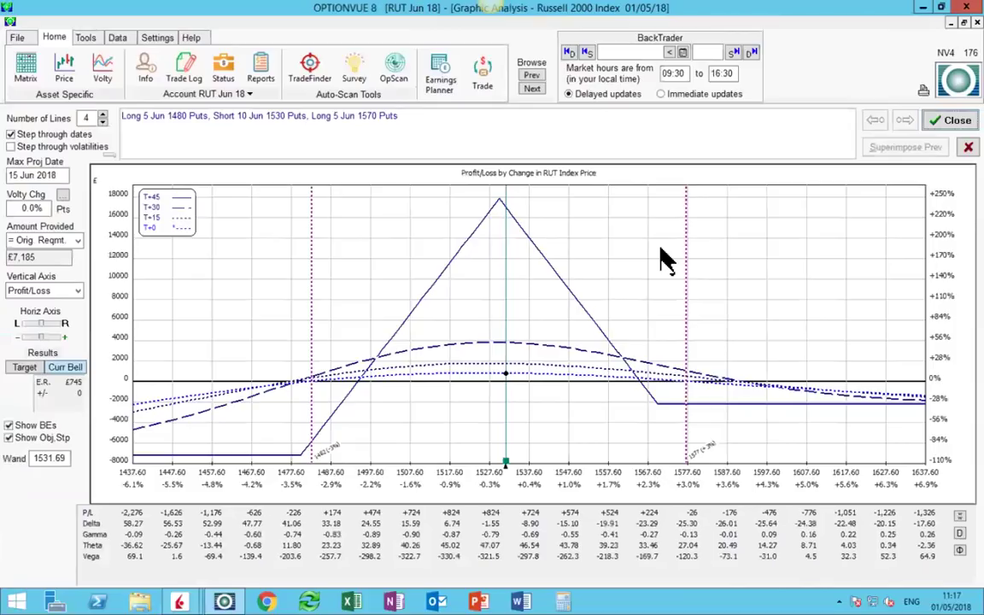
left_click(955, 122)
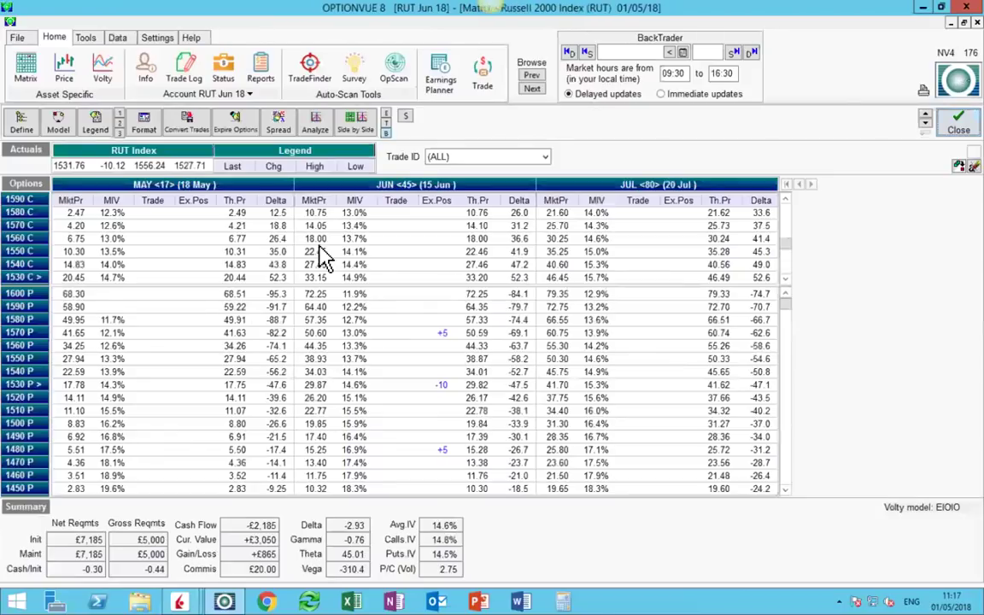
Step: Switch to the SPX Rhino Jun 18 account and review the S&P 500 Index position's profit/loss graph from its matrix
left_click(229, 92)
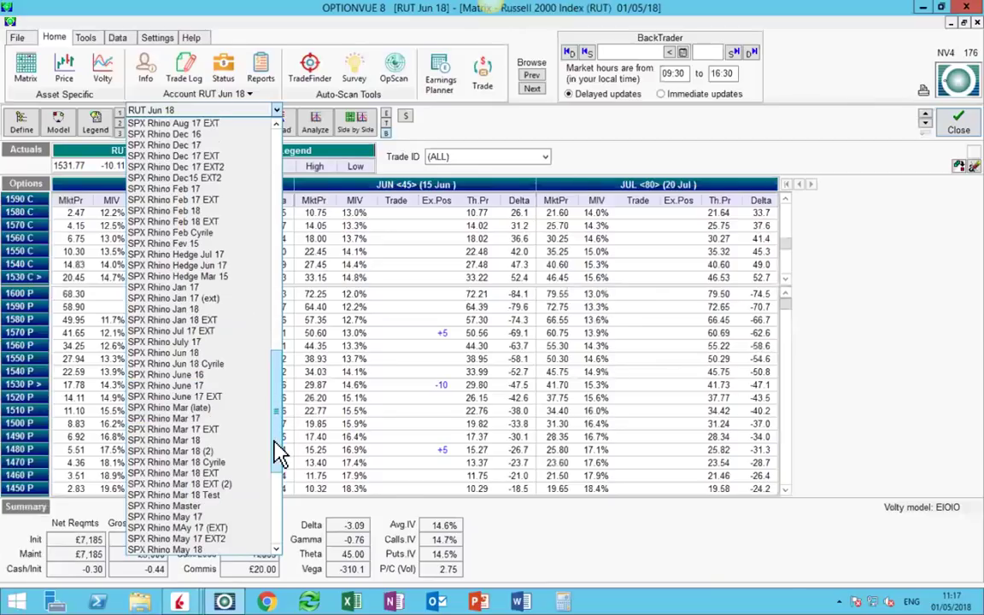
left_click(214, 363)
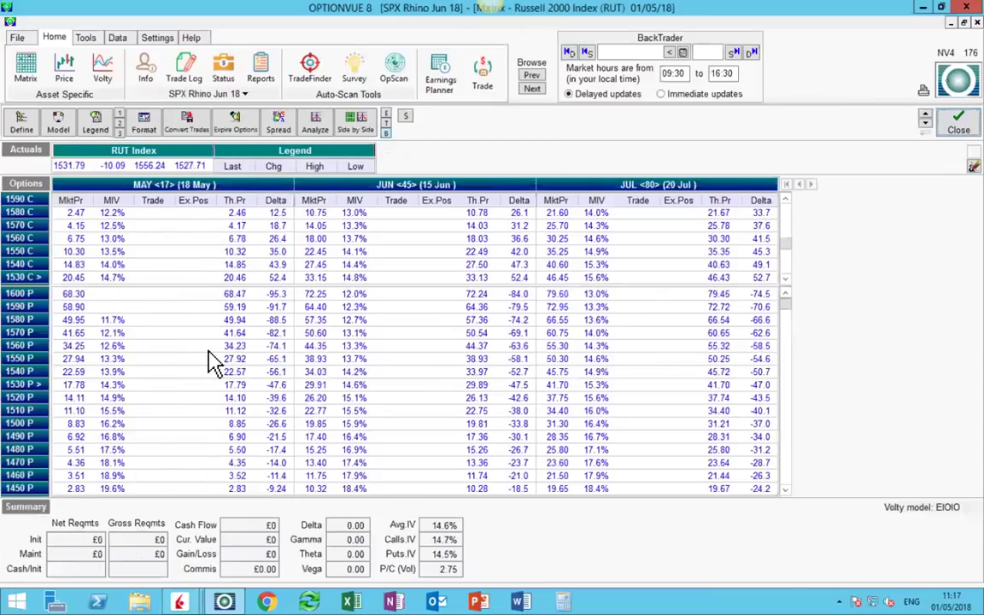
left_click(959, 124)
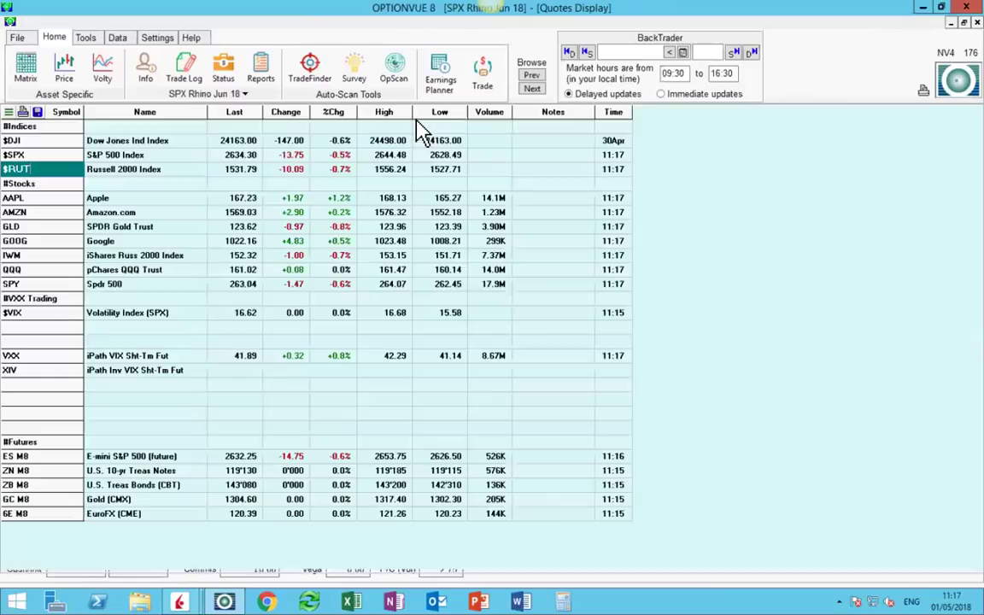
double_click(46, 156)
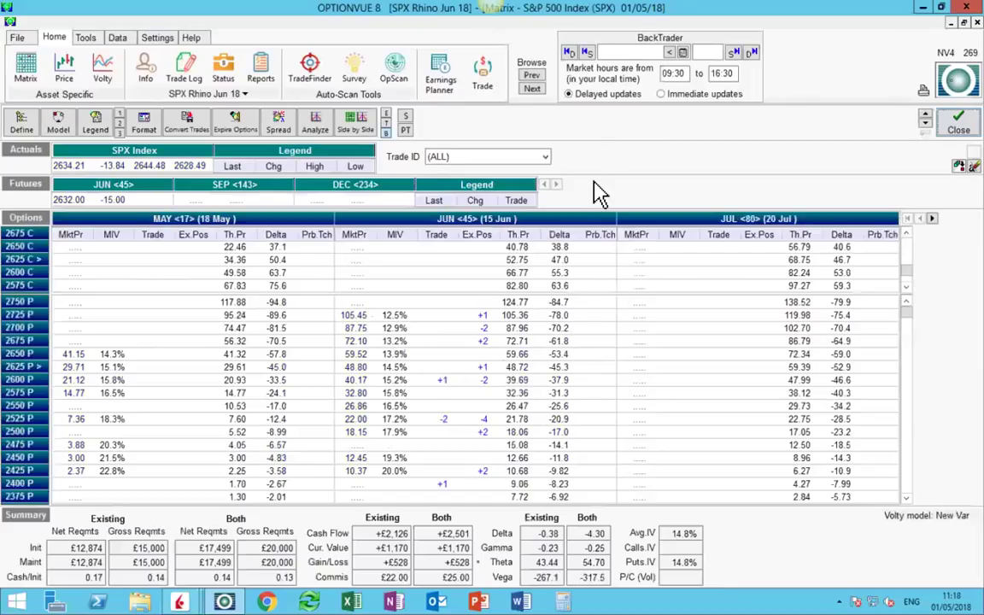
left_click(322, 126)
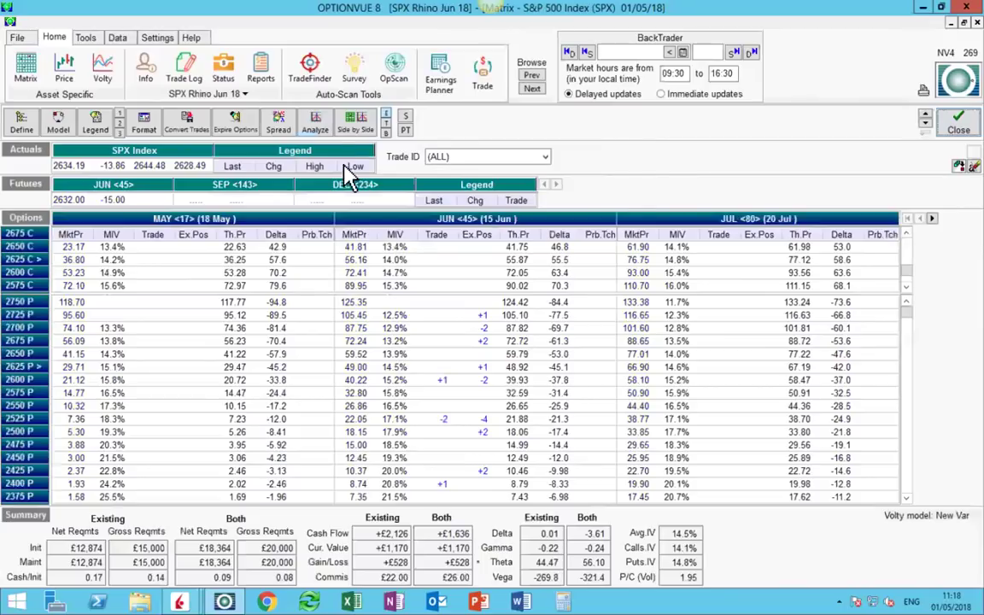
left_click(316, 124)
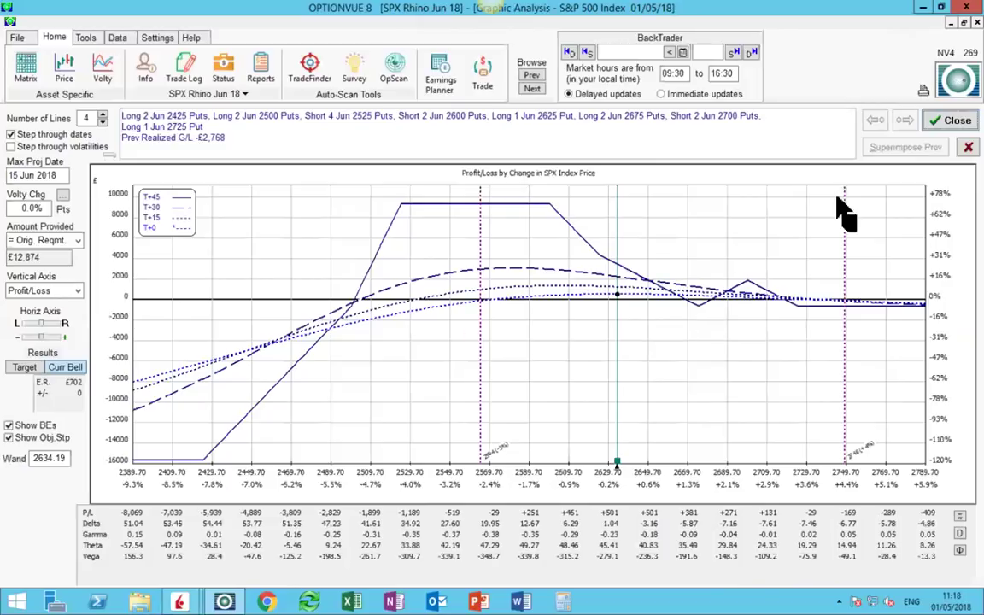
left_click(945, 125)
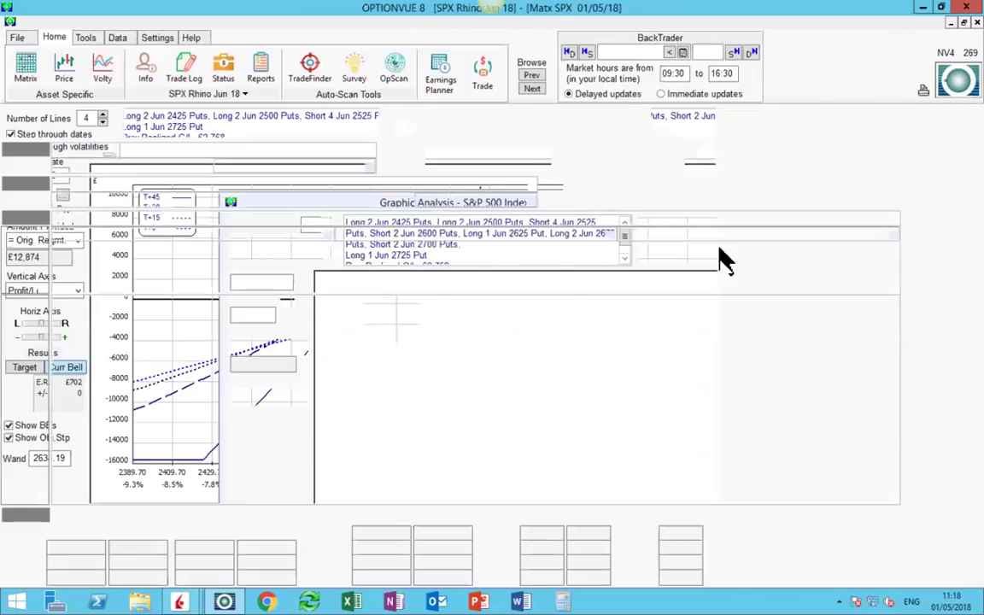